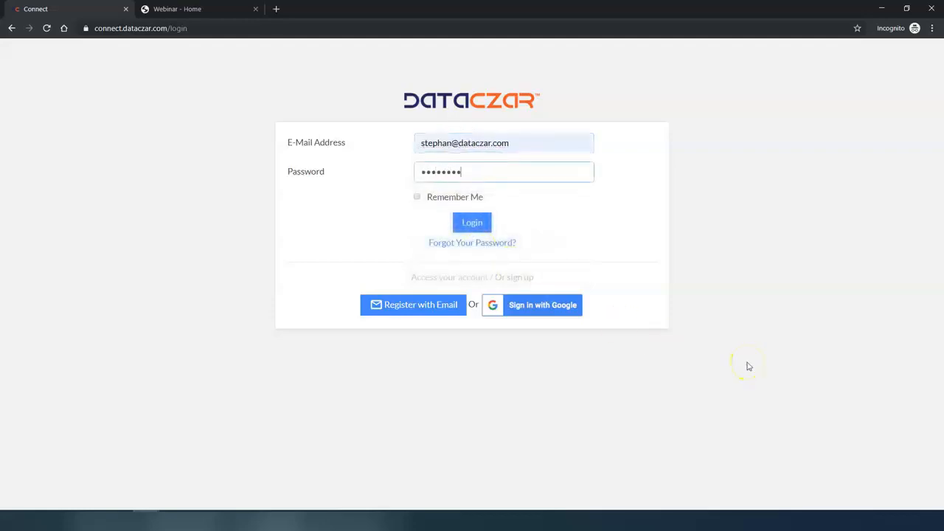
Log in to the account and open the Webinar website's Home index page for editing.
key("Return")
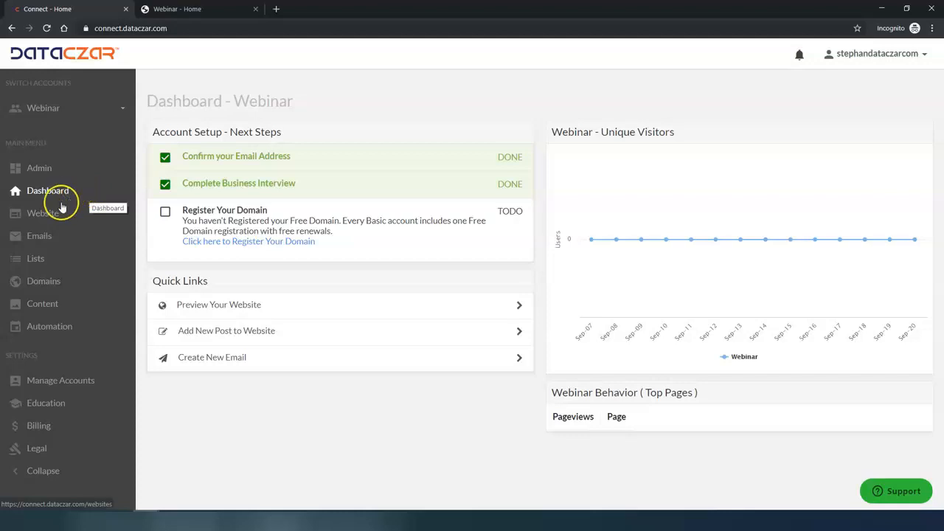
left_click(49, 218)
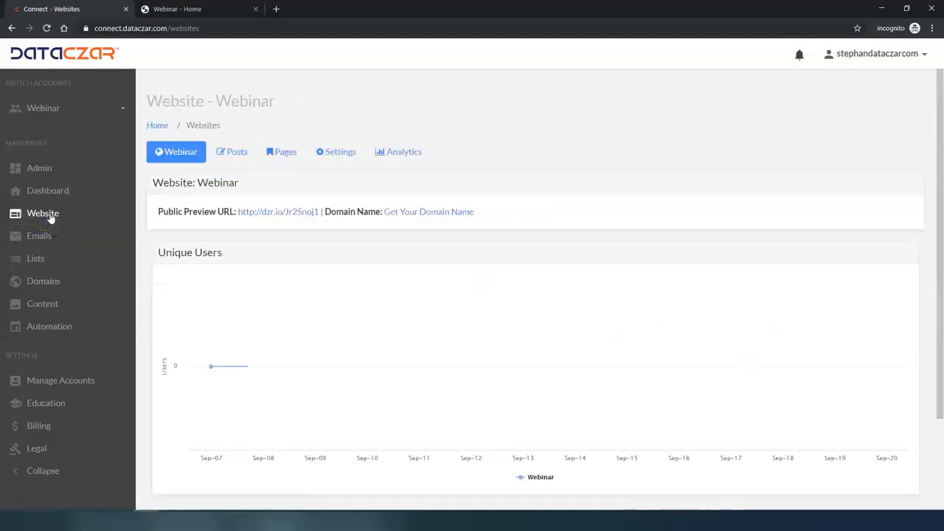
left_click(284, 157)
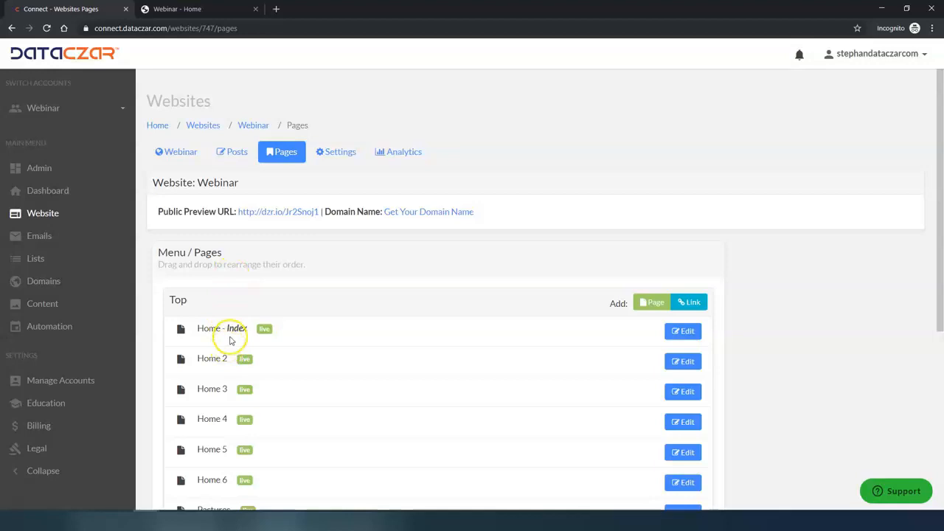
left_click(687, 332)
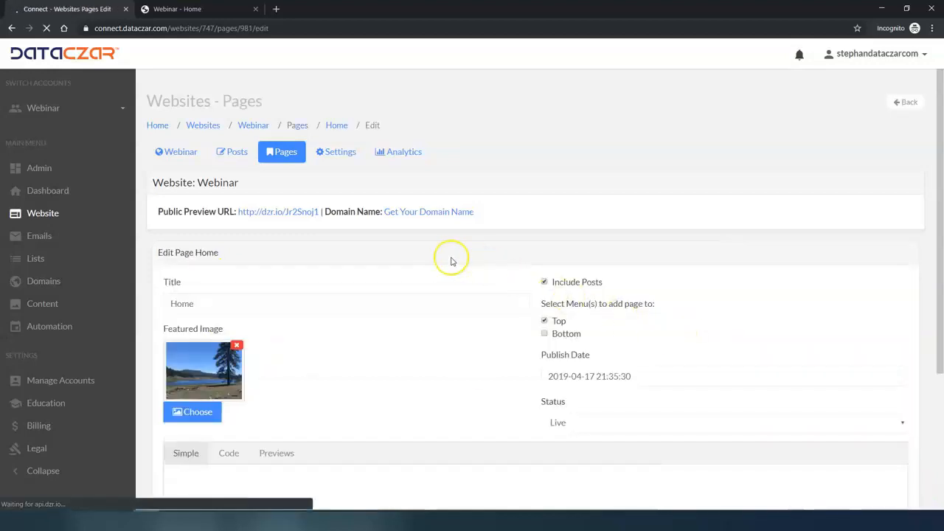
Compare the Home page's settings and editor content with the live page, including its featured image, text and posts.
scroll(427, 268, "down", 2)
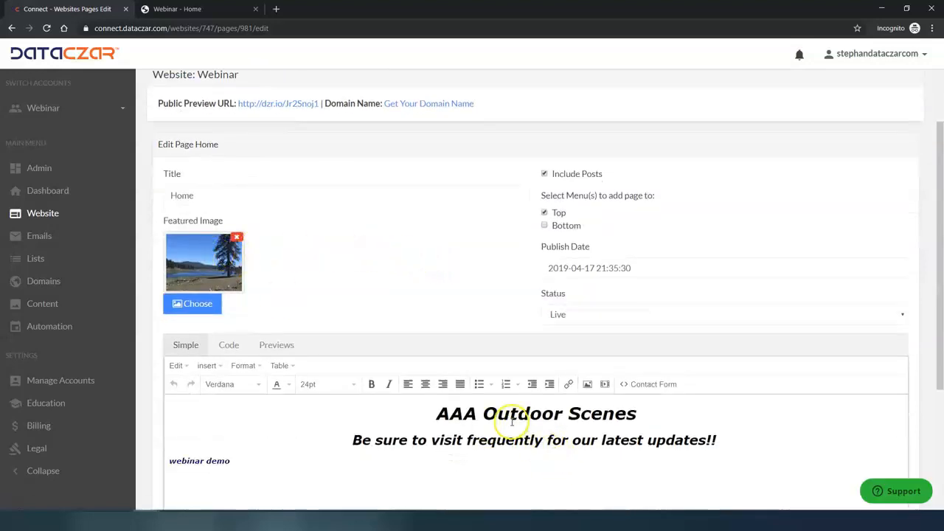
scroll(502, 406, "down", 1)
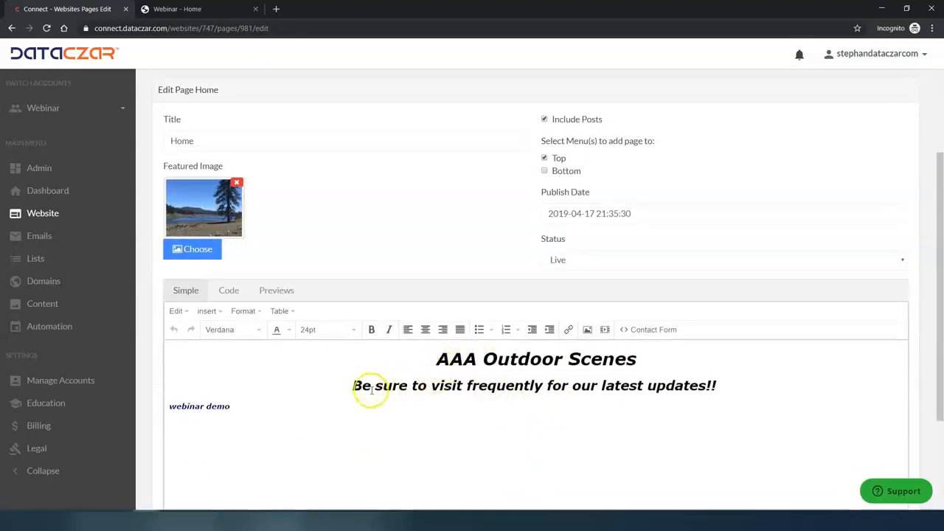
scroll(406, 389, "up", 3)
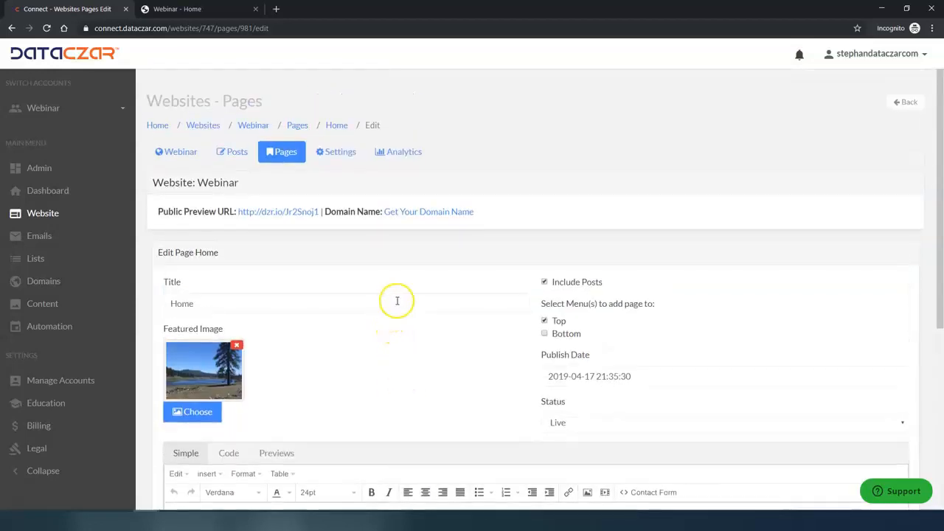
key("ctrl+Tab")
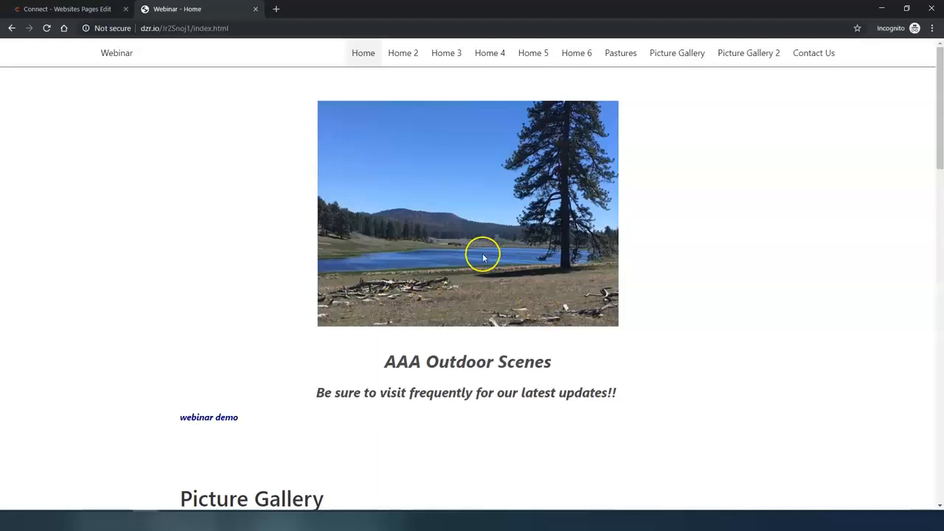
key("ctrl+Tab")
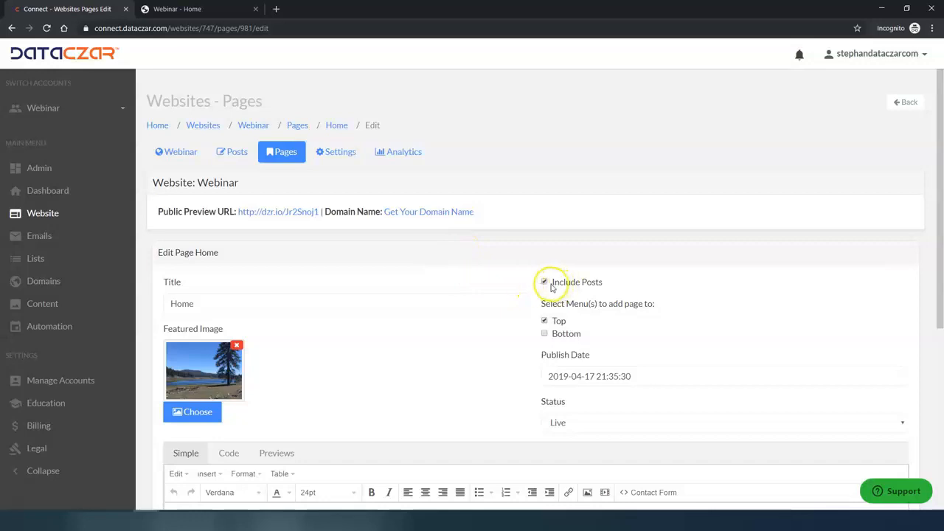
key("ctrl+Tab")
scroll(529, 290, "down", 3)
scroll(518, 297, "up", 2)
scroll(518, 296, "up", 2)
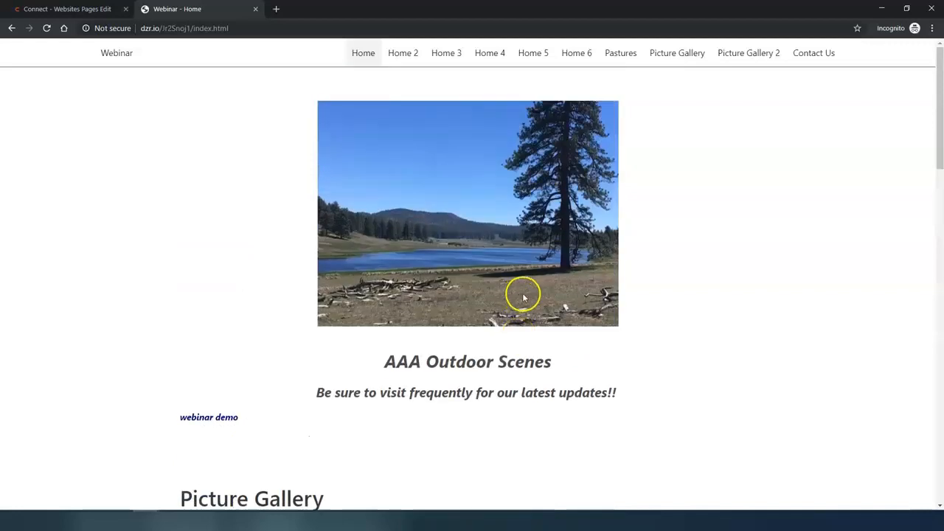
Turn off Include Posts for the Home page and save the page update.
key("ctrl+Tab")
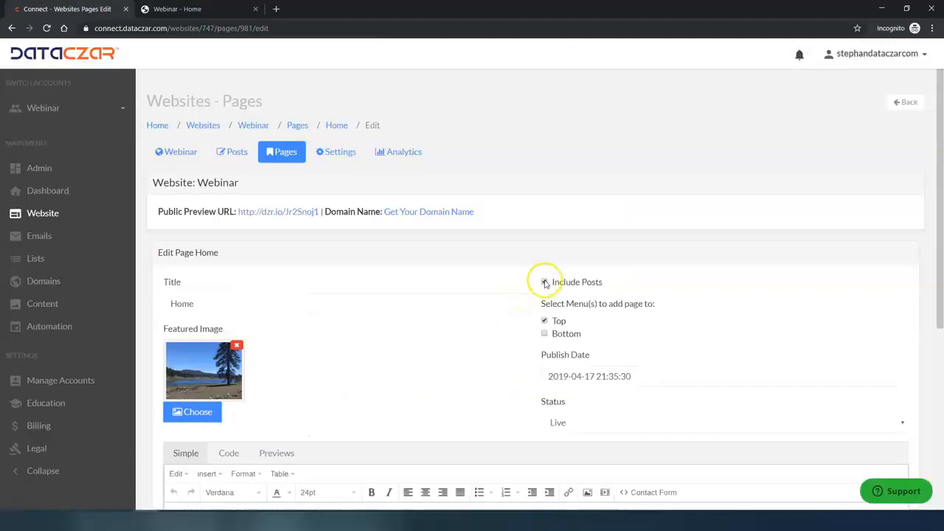
scroll(396, 312, "down", 5)
left_click(194, 411)
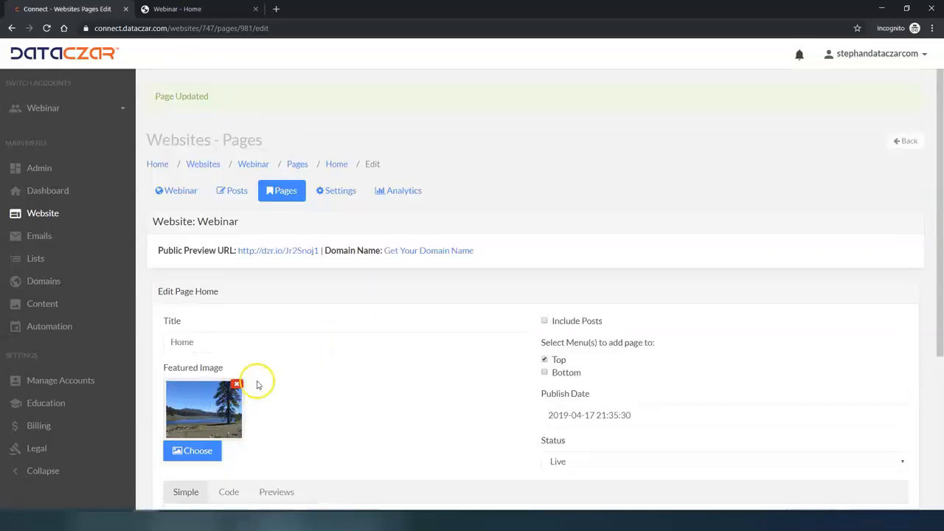
Reload the live Home page and check whether posts appear between the page text and the footer.
key("ctrl+Tab")
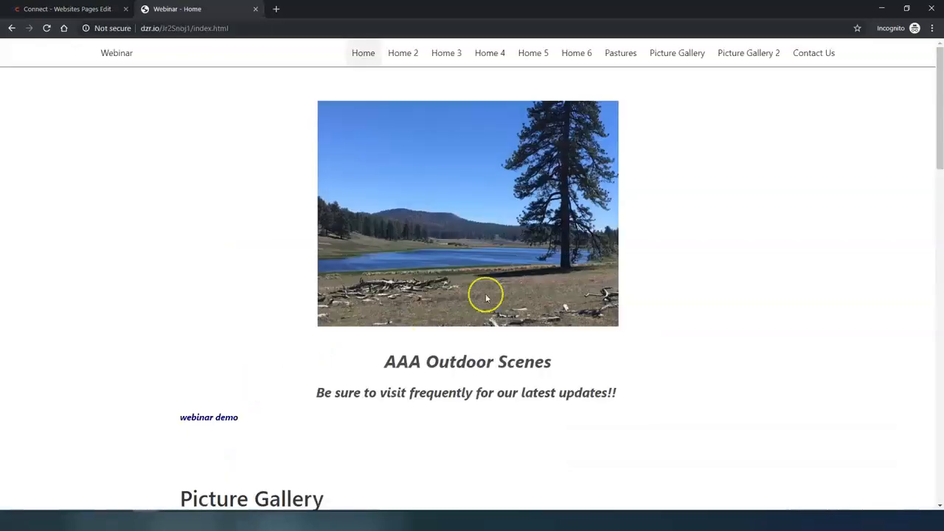
left_click(538, 206)
scroll(538, 207, "down", 5)
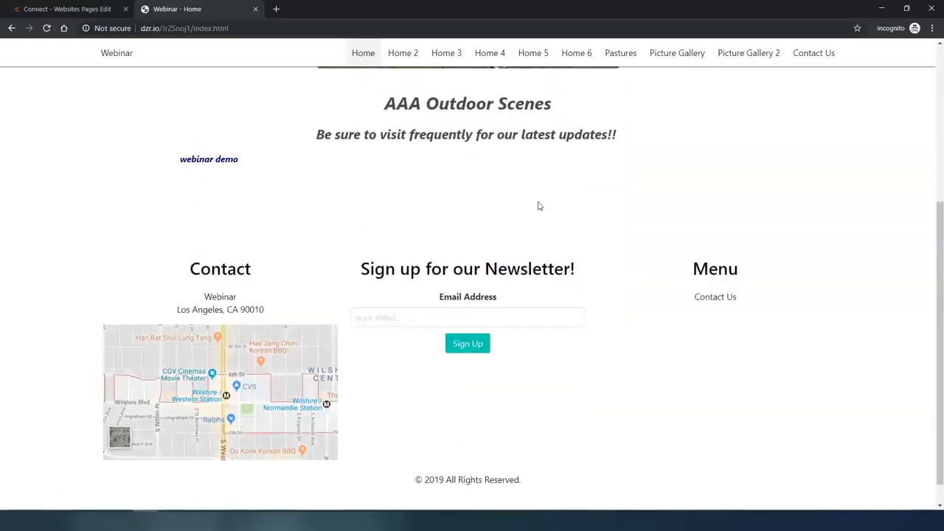
scroll(538, 206, "up", 5)
Return to the Home page editor, remove the featured image and turn Include Posts on.
key("ctrl+shift+Tab")
left_click(536, 178)
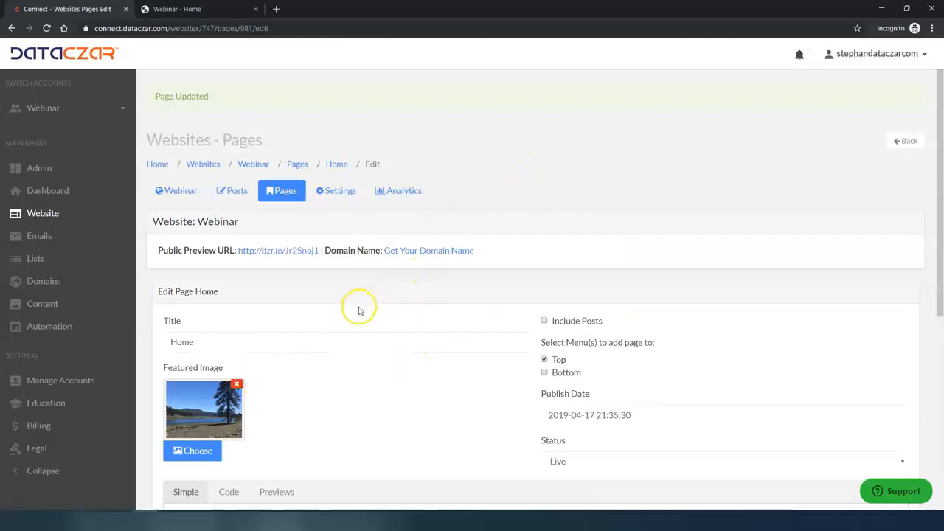
scroll(353, 309, "down", 2)
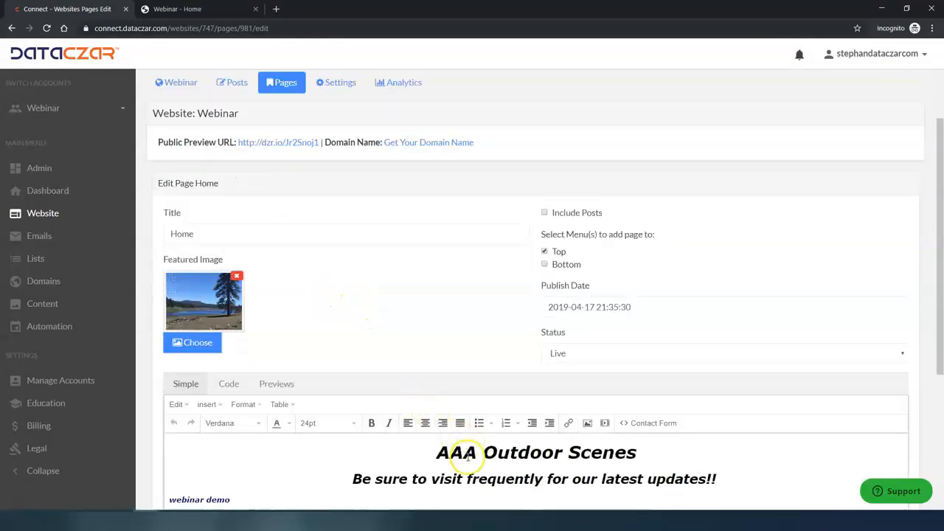
left_click(237, 277)
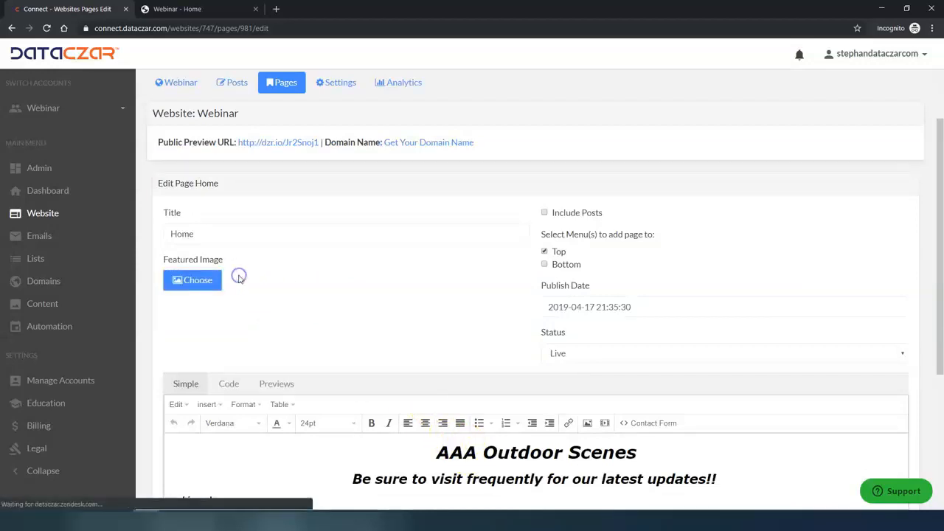
left_click(546, 214)
Add an empty line below the "AAA Outdoor Scenes" heading in the page content.
scroll(491, 229, "down", 3)
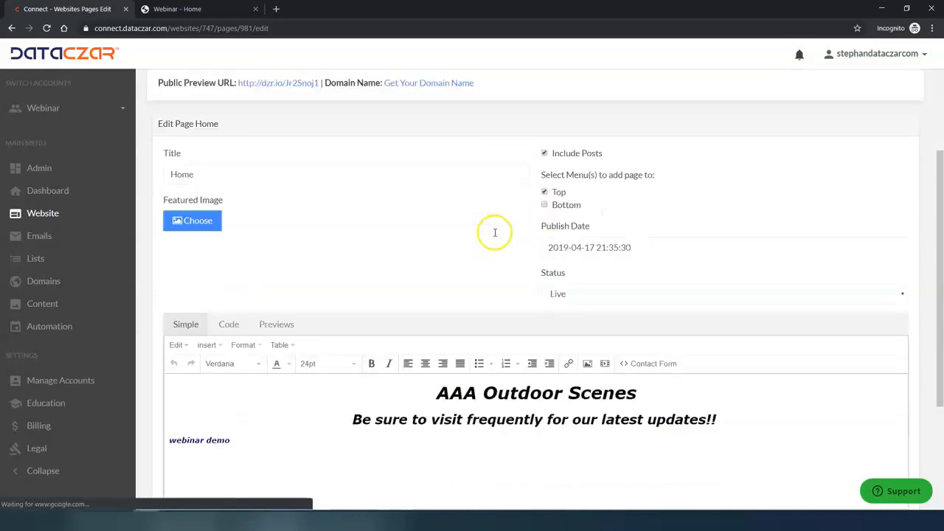
left_click(653, 288)
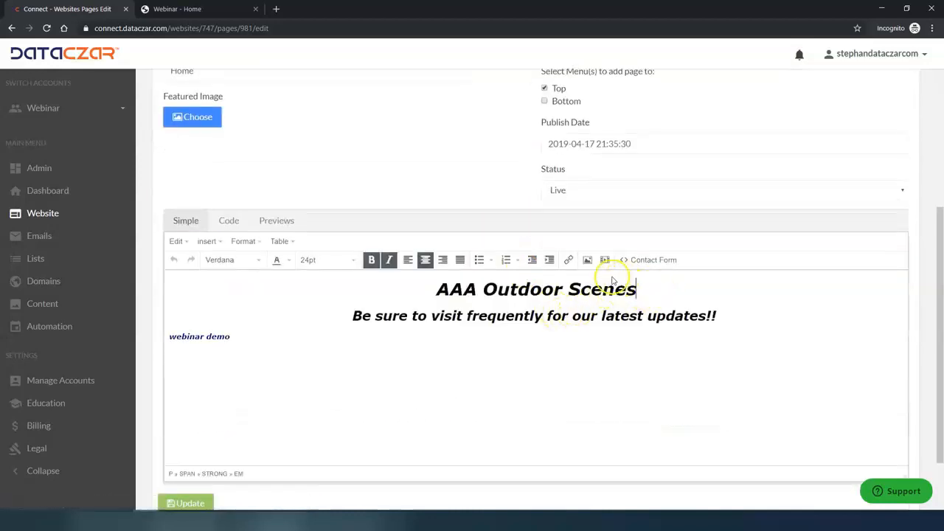
key("Return")
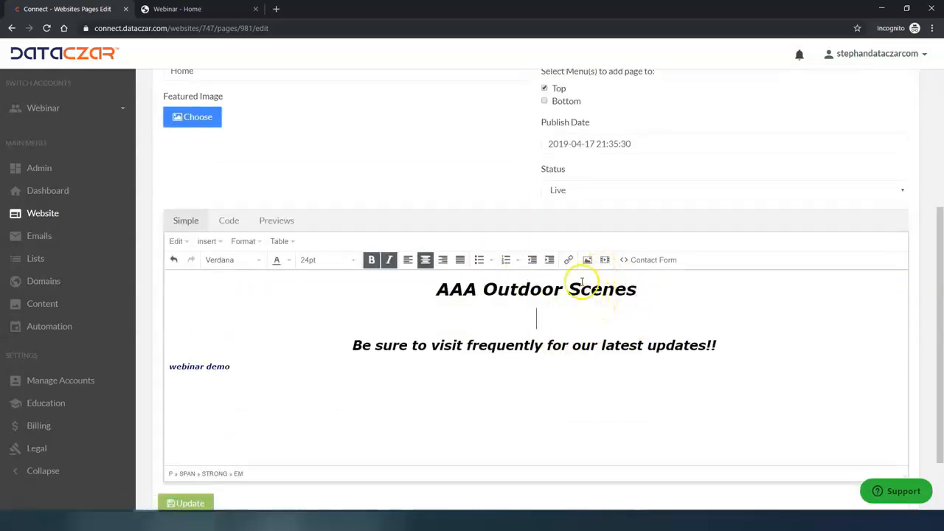
Insert the lake and pine tree photo from the image manager on the empty line, with a width of 50%.
left_click(588, 261)
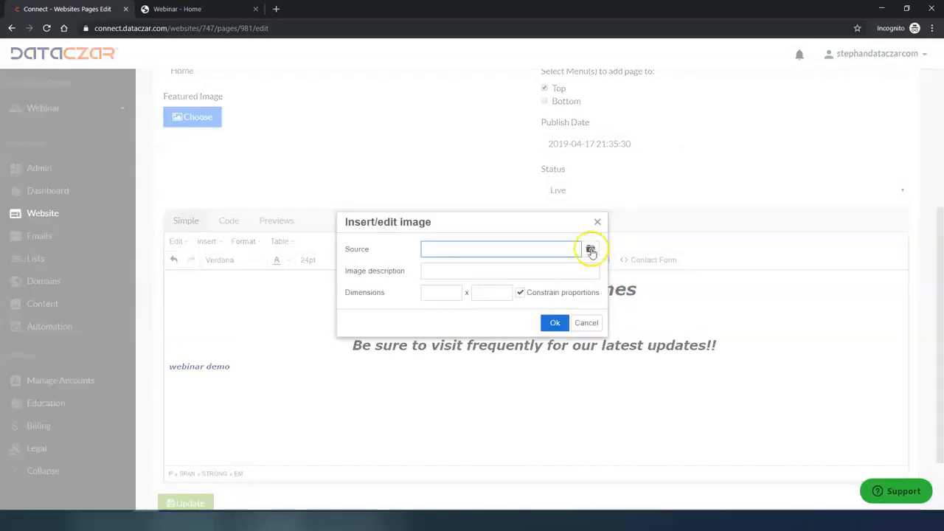
left_click(591, 251)
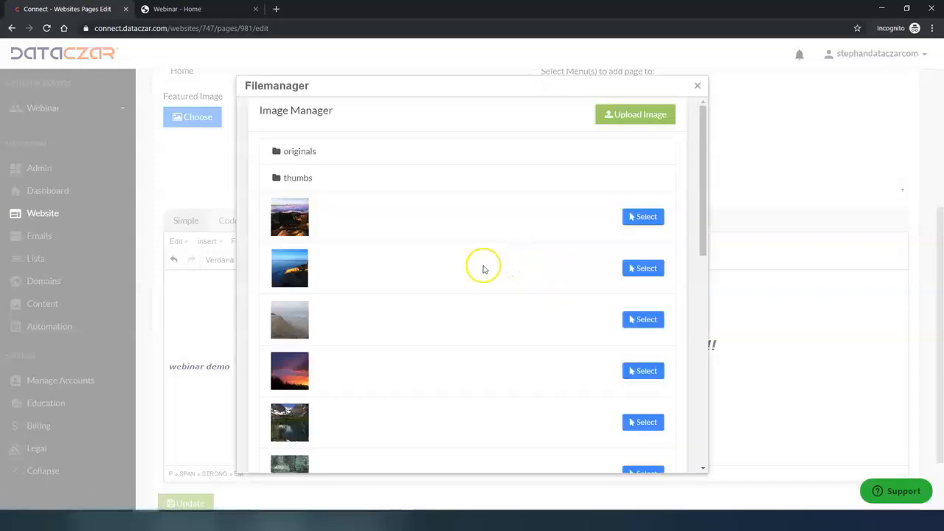
scroll(481, 269, "down", 4)
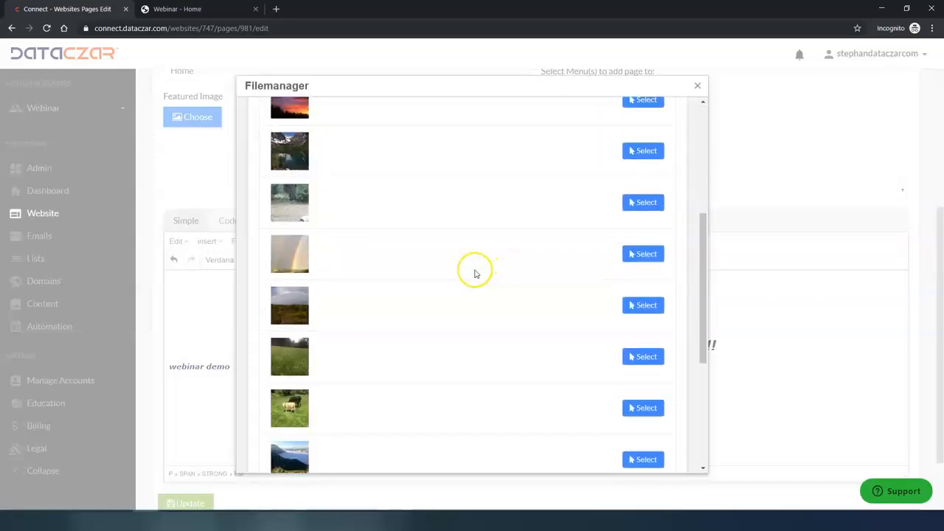
scroll(475, 273, "down", 2)
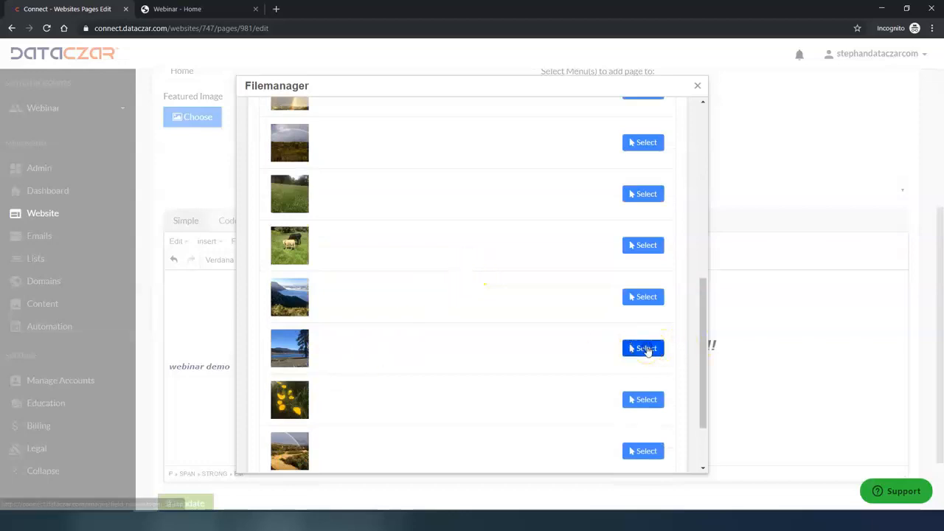
left_click(643, 349)
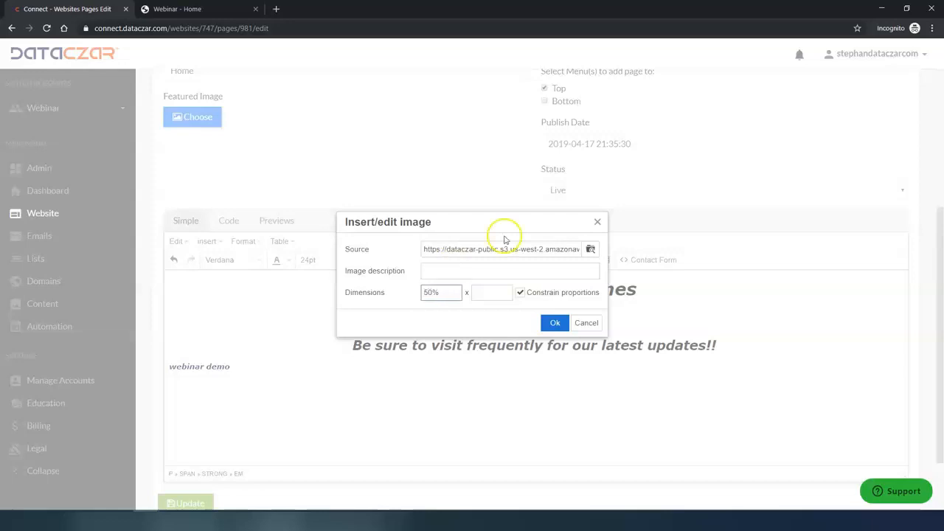
left_click(557, 324)
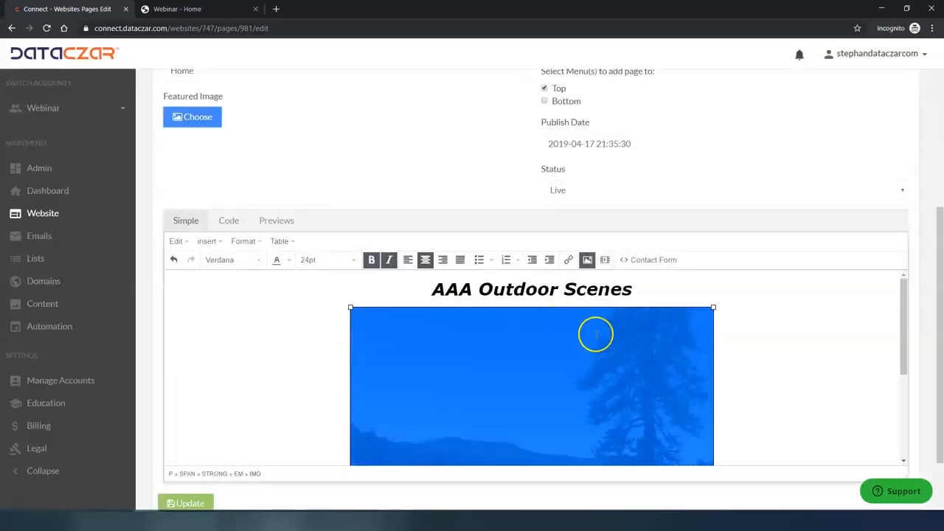
Review and deselect the inserted photo in the page content, and save the Home page update.
scroll(831, 361, "down", 3)
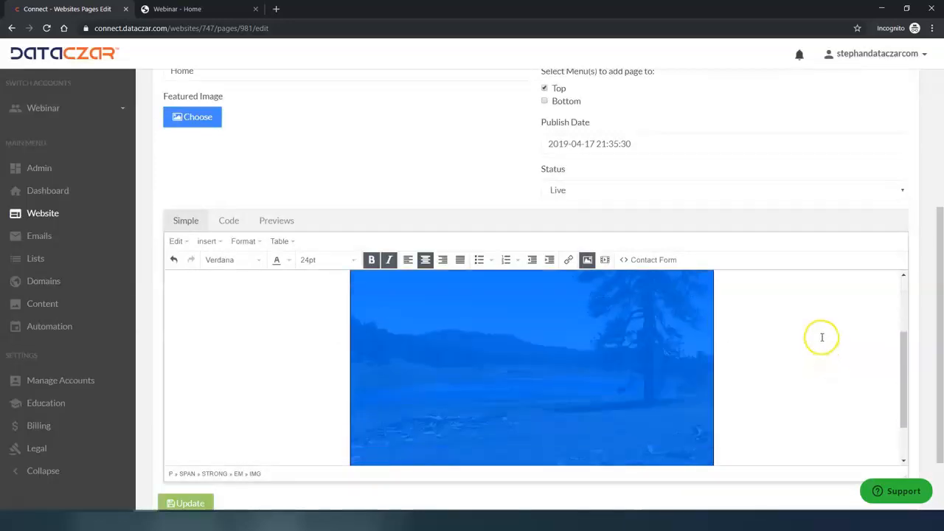
left_click(821, 337)
scroll(822, 337, "up", 3)
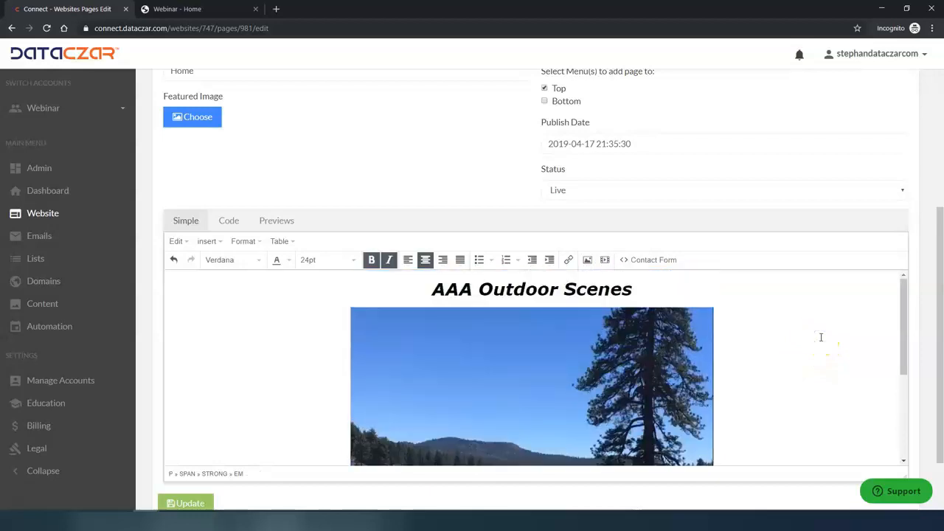
scroll(736, 338, "down", 5)
left_click(195, 503)
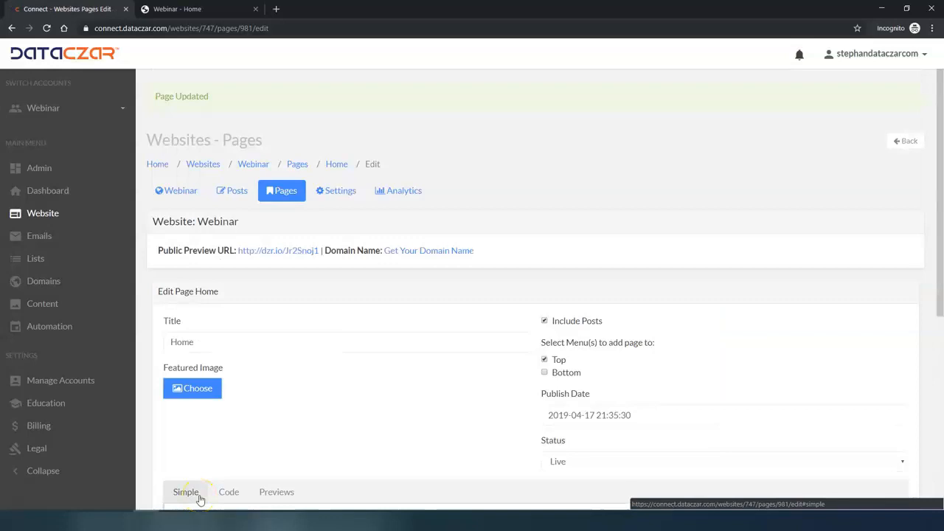
Reload the live Home page, check the photo's placement relative to the heading and the posts below, and return to the page editor.
key("ctrl+Tab")
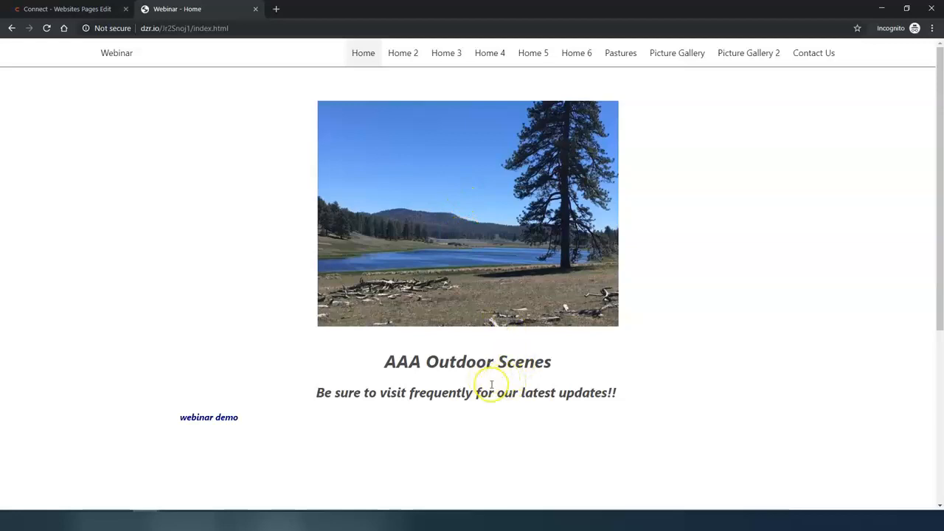
key("F5")
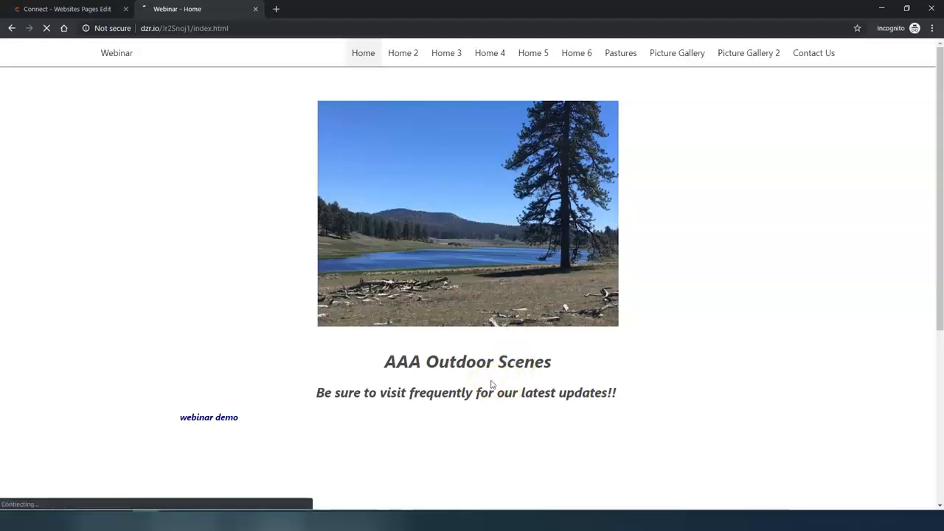
scroll(472, 269, "down", 4)
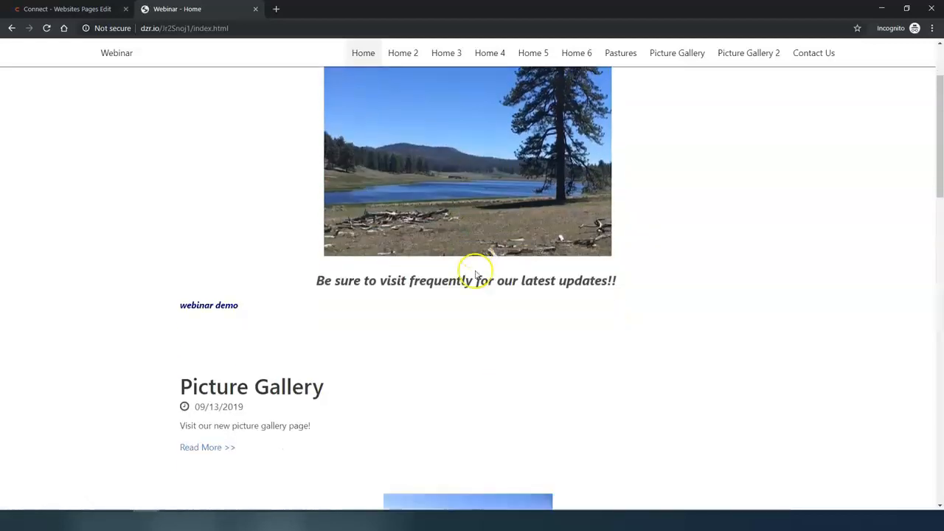
scroll(473, 270, "up", 4)
scroll(465, 261, "down", 3)
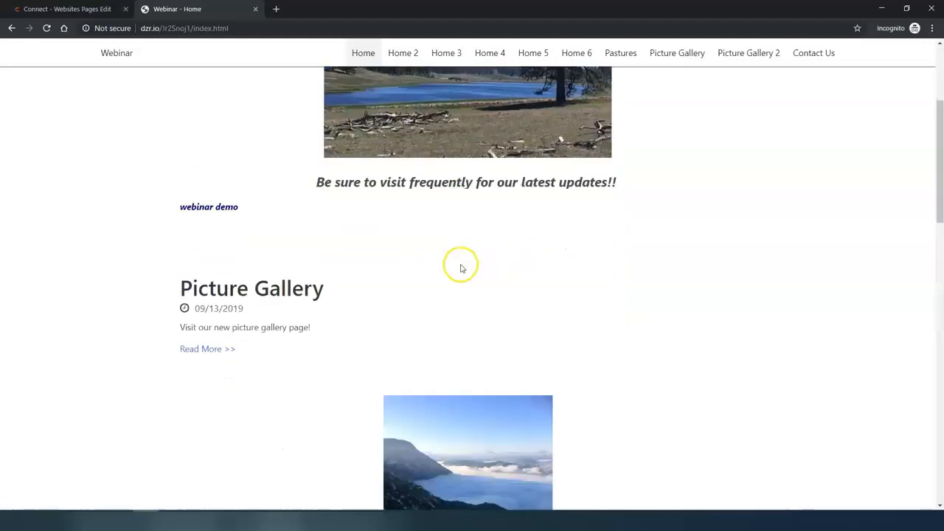
scroll(222, 325, "down", 1)
scroll(322, 336, "up", 4)
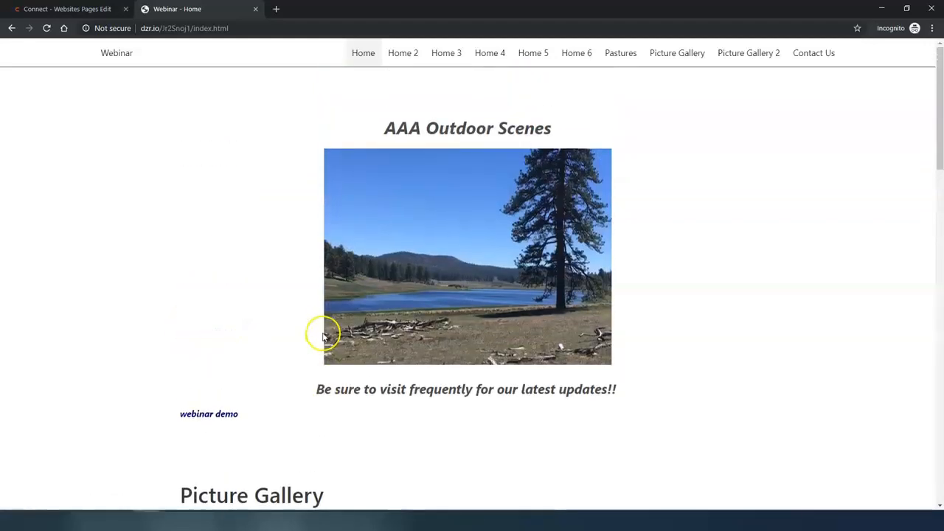
key("ctrl+Tab")
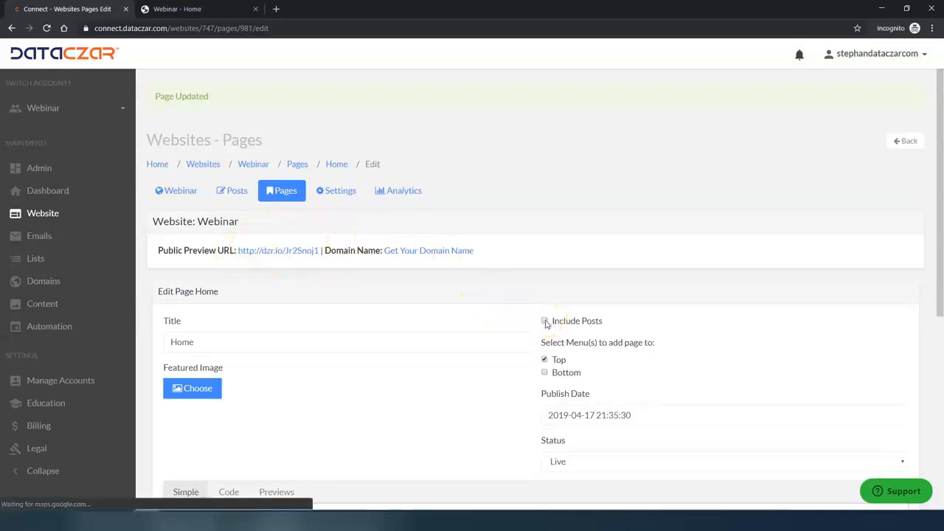
Turn off Include Posts for the Home page and save the page update.
scroll(295, 340, "down", 5)
left_click(189, 503)
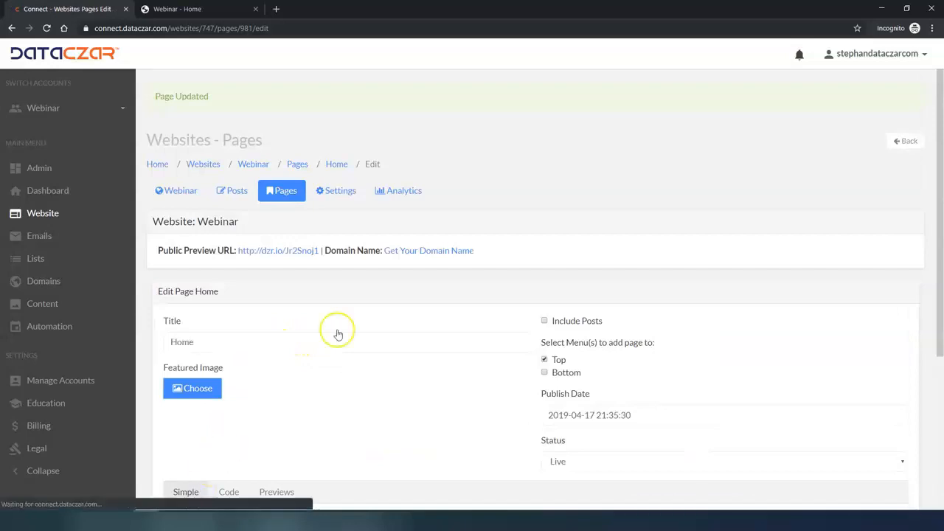
Reload the live Home page, check what follows the photo and text down to the footer, and return to the page editor.
key("ctrl+Tab")
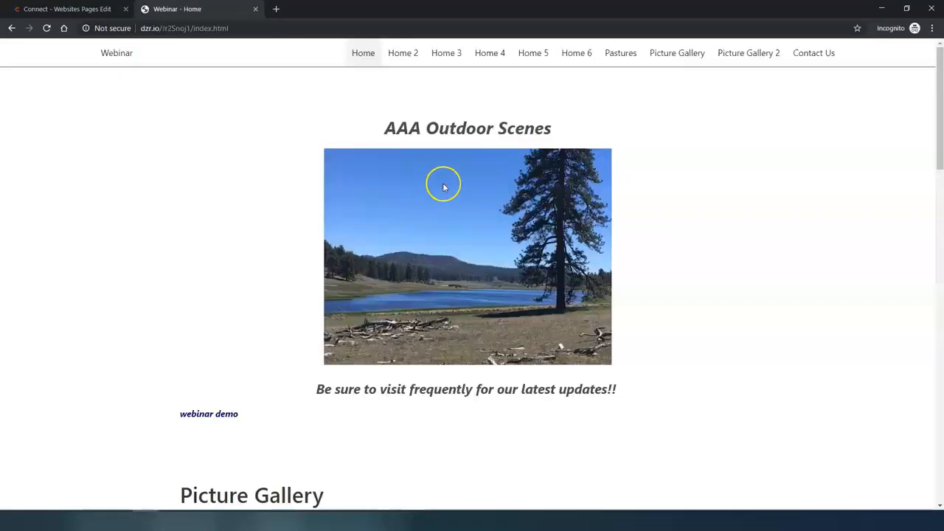
scroll(411, 190, "down", 1)
scroll(405, 199, "up", 1)
key("F5")
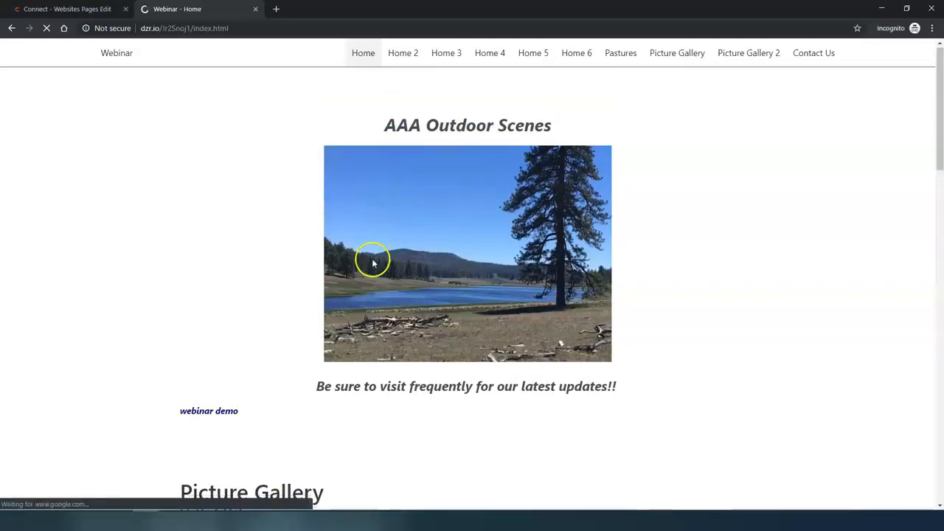
scroll(373, 258, "down", 3)
scroll(371, 263, "up", 3)
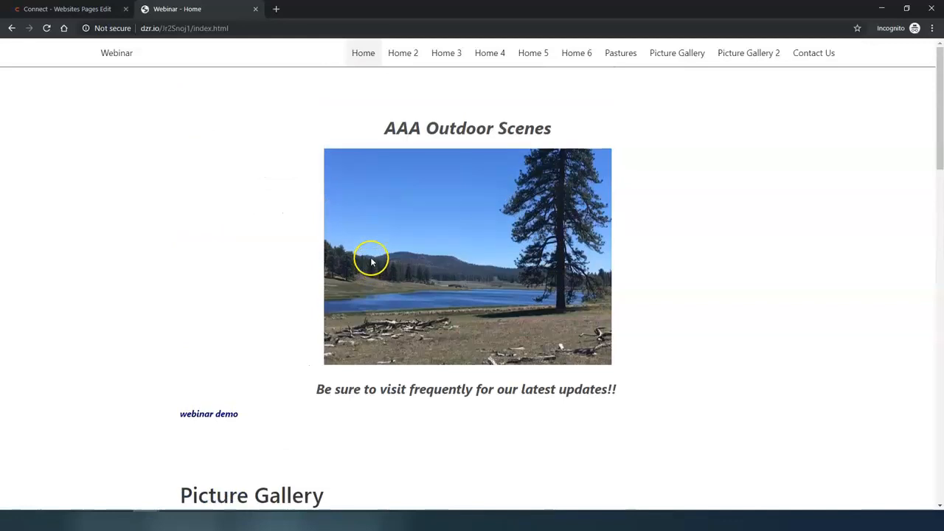
key("F5")
scroll(363, 240, "down", 3)
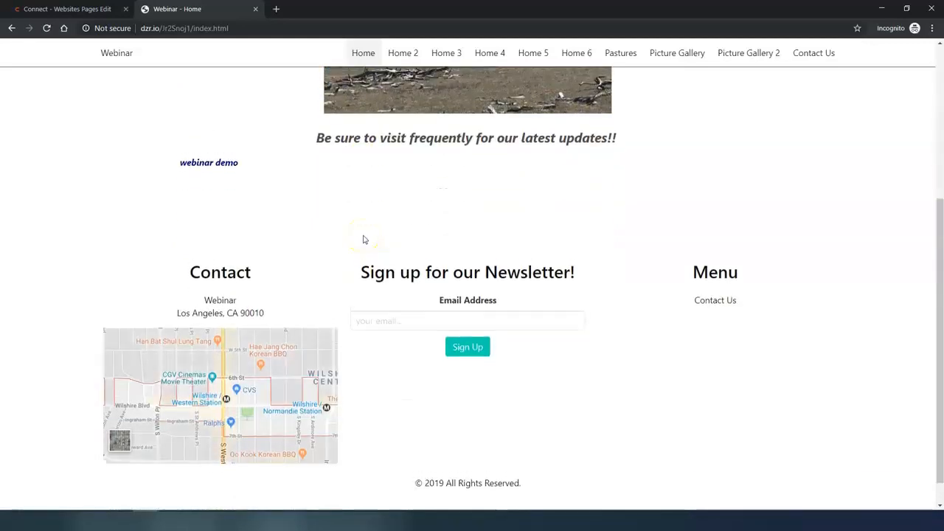
scroll(363, 240, "up", 3)
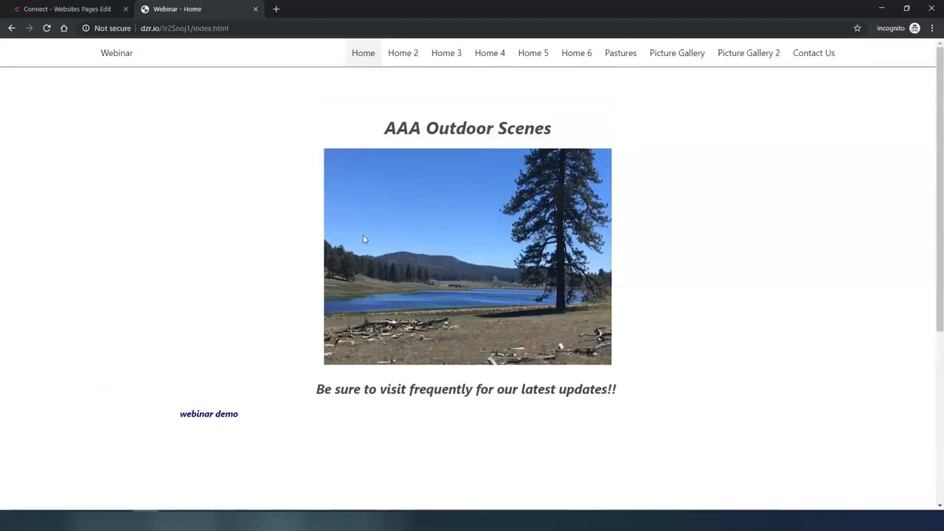
key("ctrl+shift+Tab")
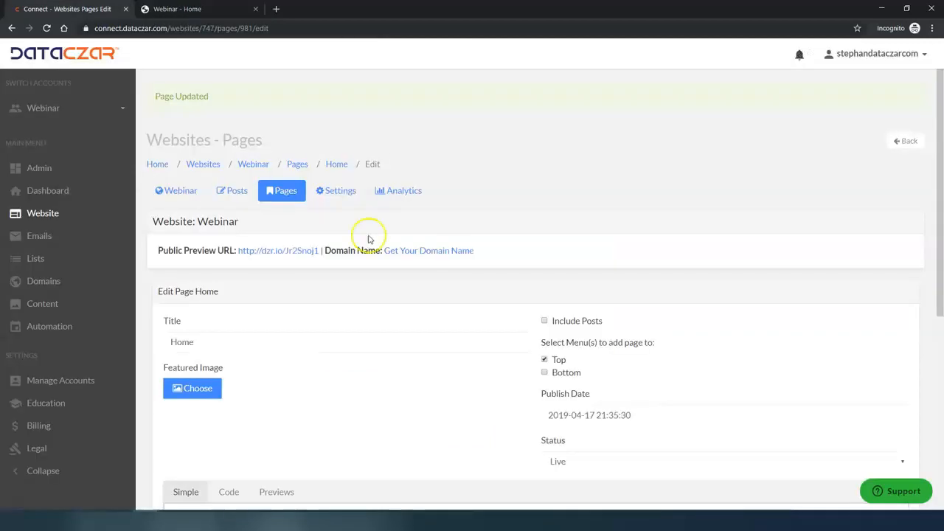
Turn on Include Posts, and delete the lake photo and its empty line from the page content.
left_click(545, 321)
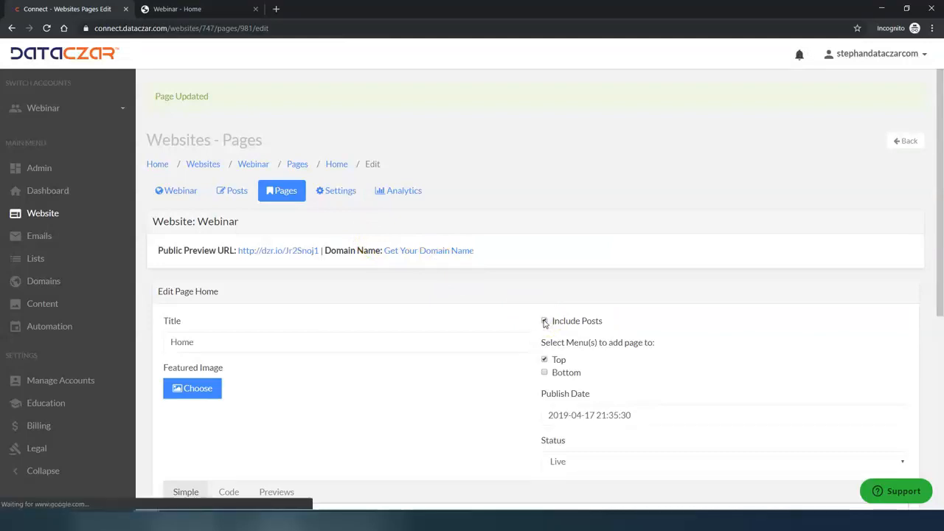
scroll(468, 322, "down", 3)
left_click(543, 432)
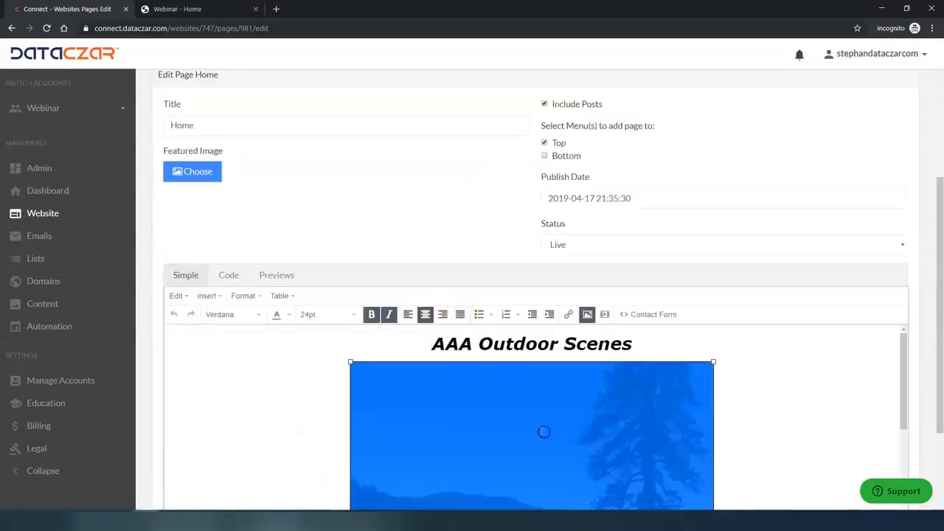
key("Delete")
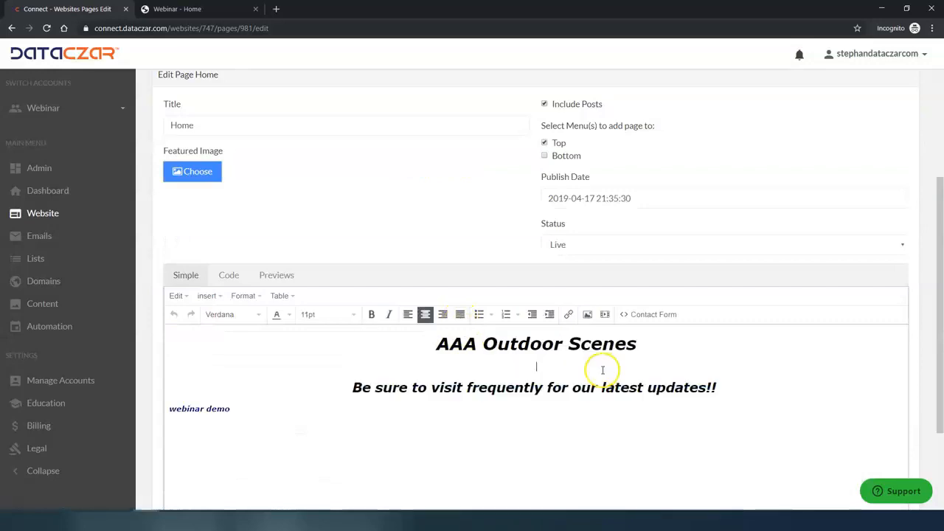
key("BackSpace")
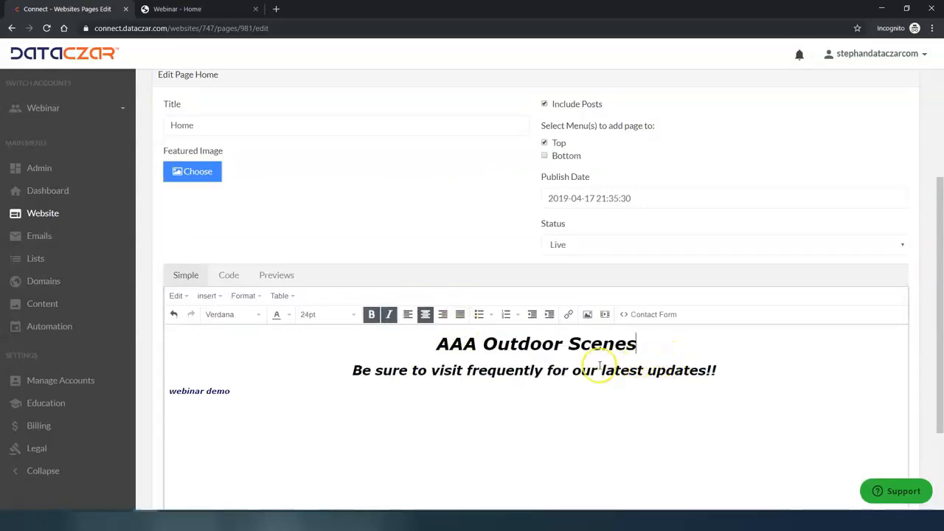
Review the Home page's settings and text-only content, and save the page update.
scroll(445, 327, "up", 2)
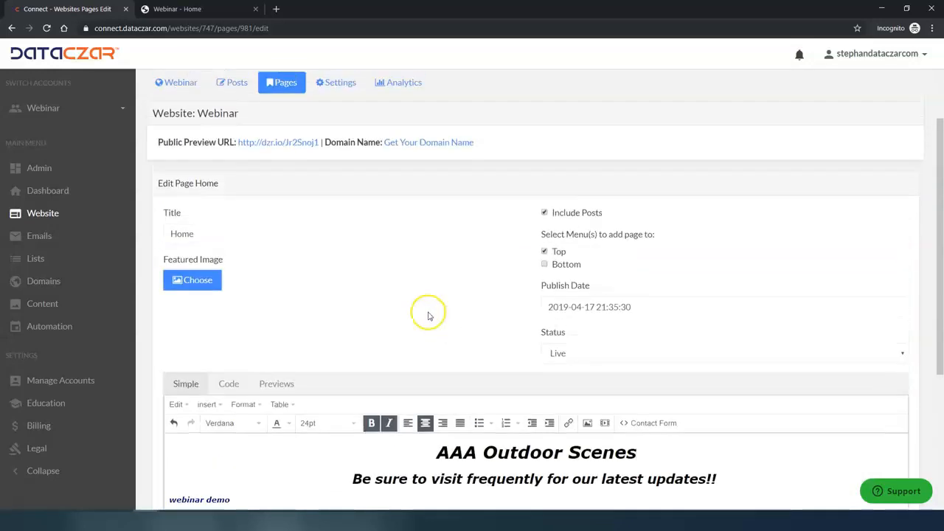
scroll(310, 296, "down", 2)
scroll(294, 300, "down", 4)
left_click(194, 452)
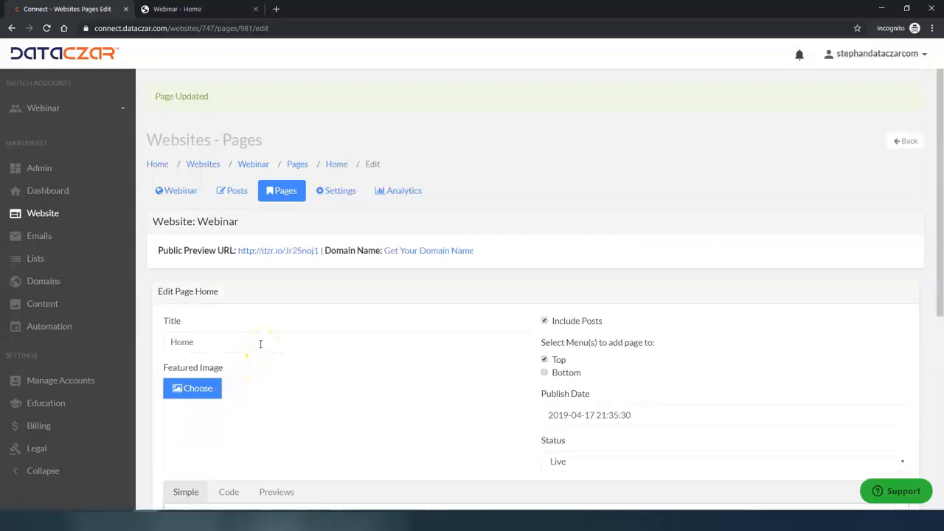
Reload the live Home page, examine the heading text and the posts below it, and return to the page editor.
key("ctrl+Tab")
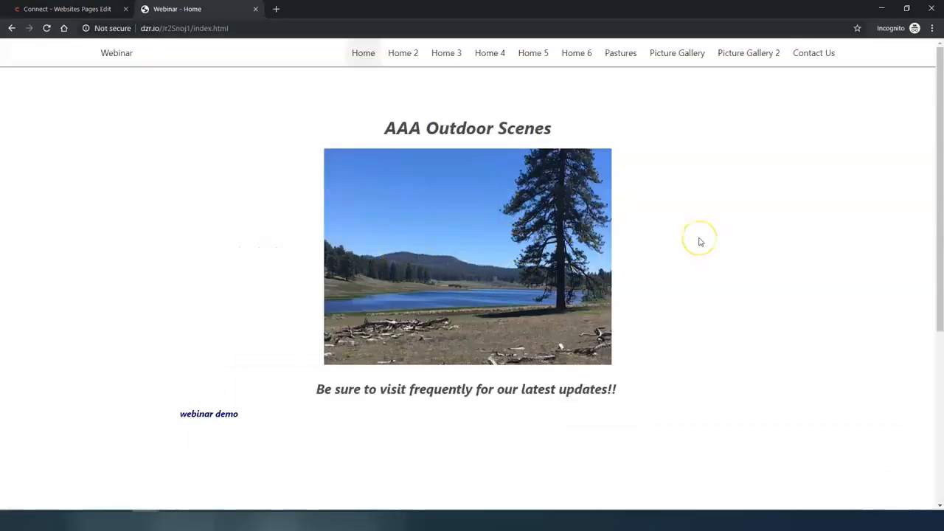
key("F5")
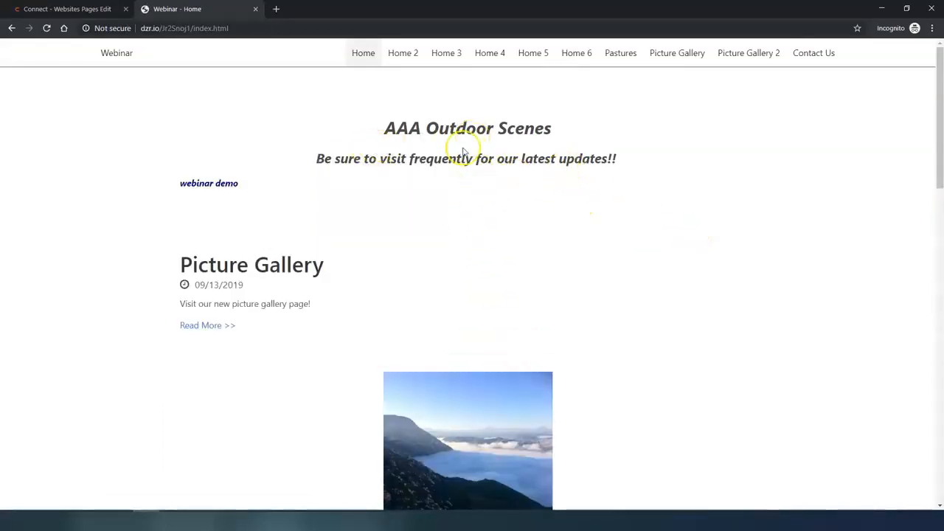
scroll(480, 250, "down", 3)
scroll(482, 267, "up", 3)
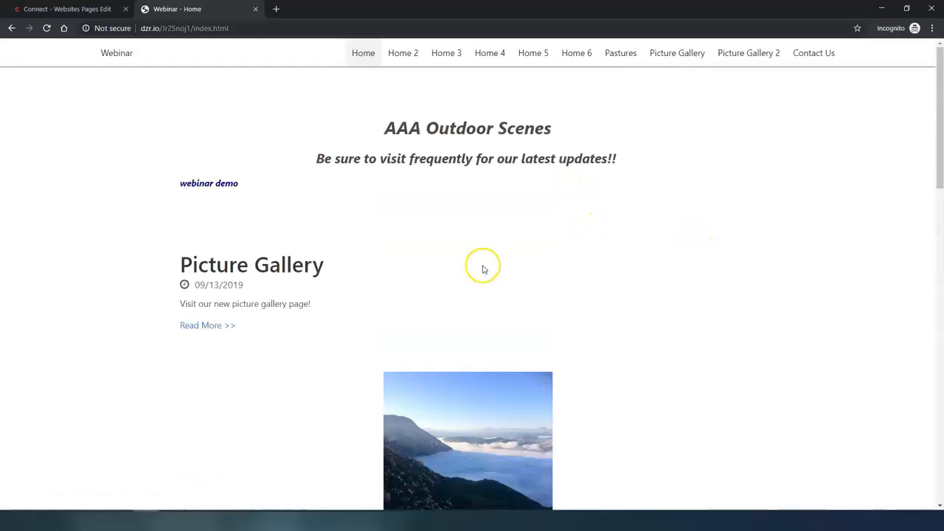
key("ctrl+shift+Tab")
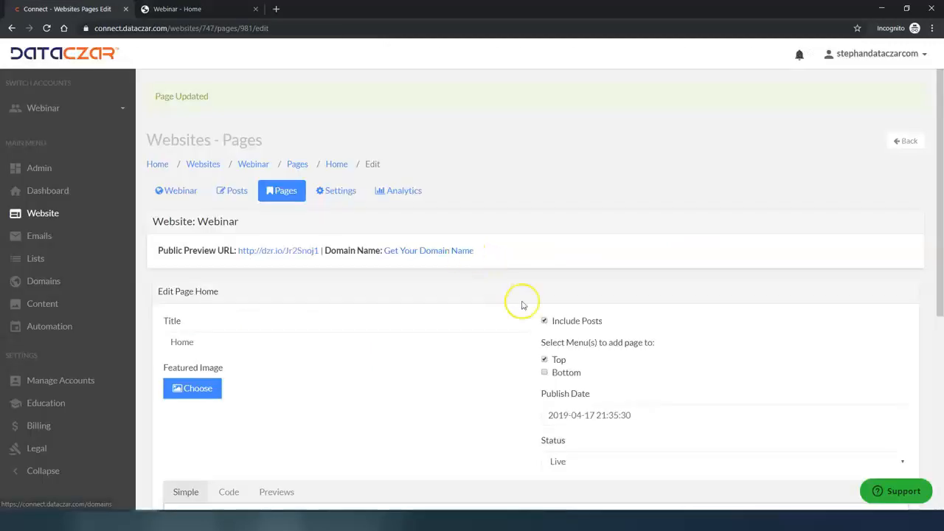
Turn off Include Posts for the text-only Home page and save the update.
scroll(413, 279, "down", 5)
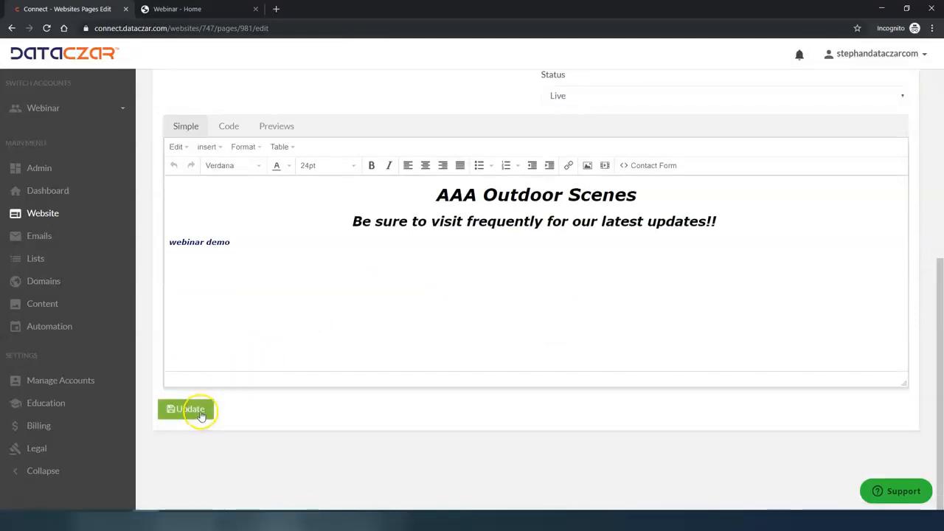
left_click(200, 417)
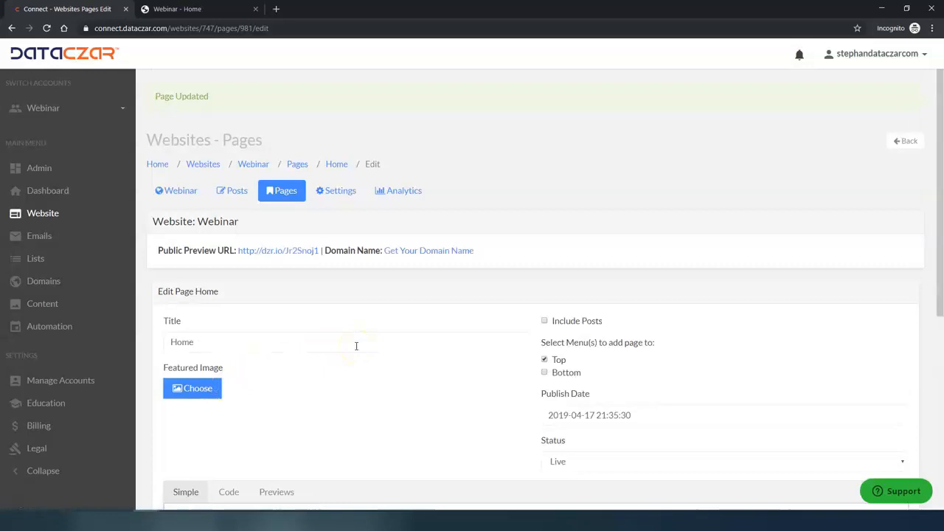
Reload the live Home page, check the text-only layout without posts, and return to the page editor.
key("ctrl+Tab")
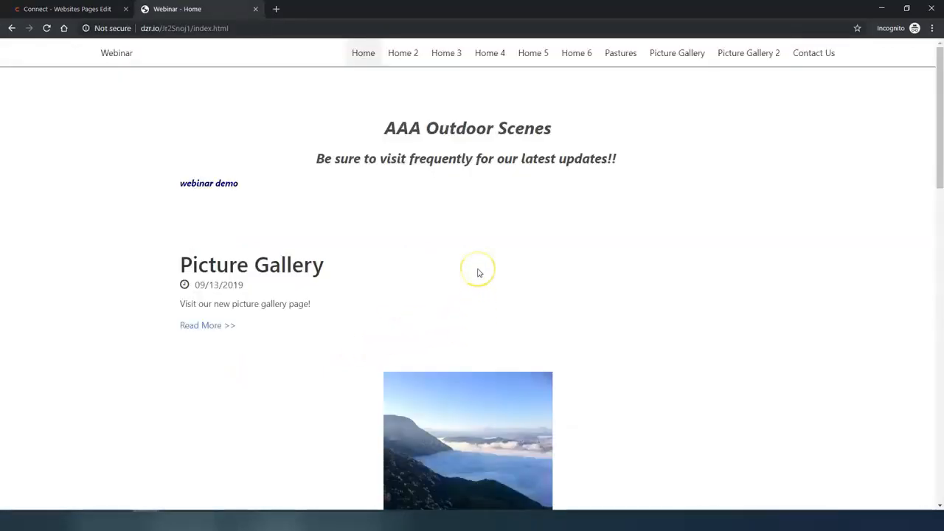
scroll(478, 269, "down", 1)
scroll(489, 248, "up", 1)
key("F5")
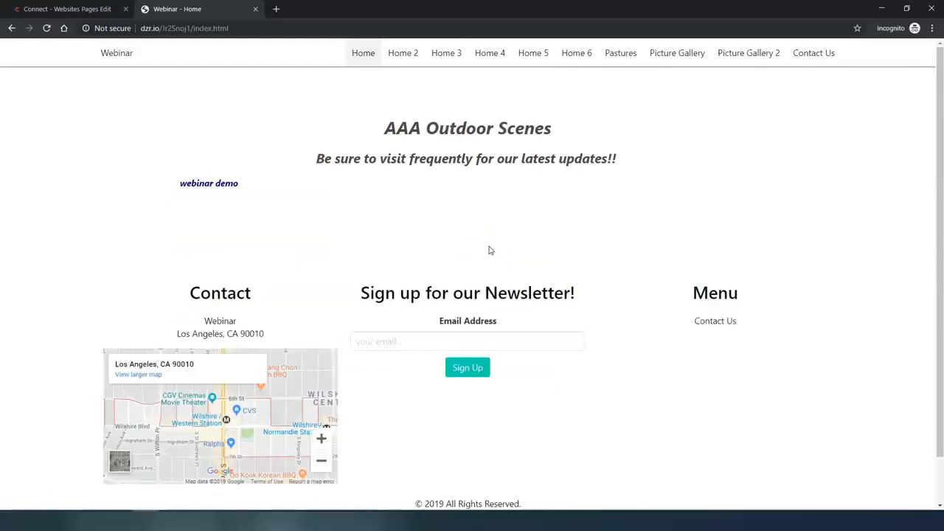
key("ctrl+Tab")
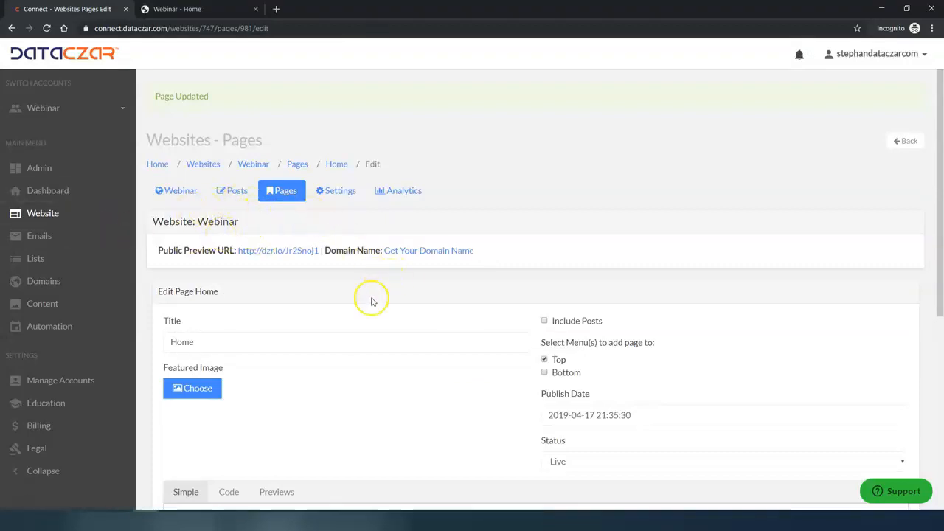
Turn on Include Posts, set the lake and pine tree photo as the Home page's featured image, and save the update.
left_click(544, 320)
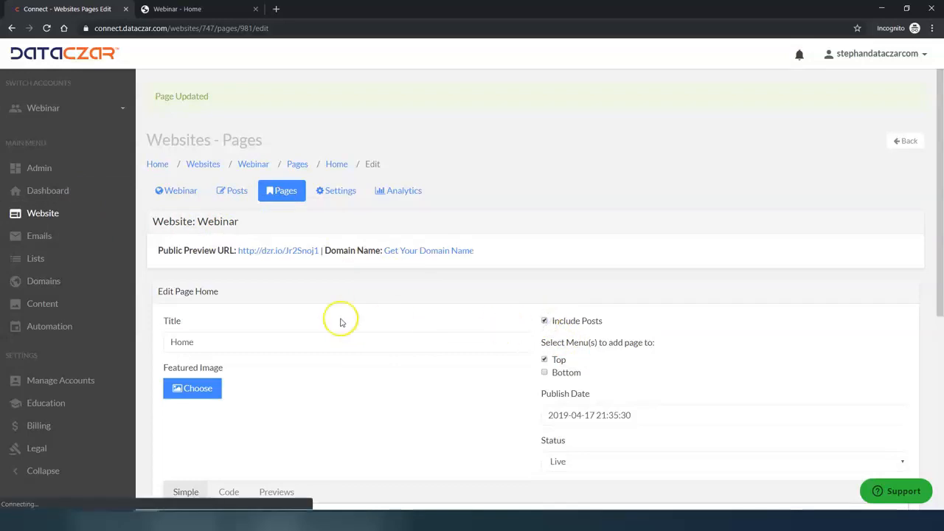
left_click(192, 391)
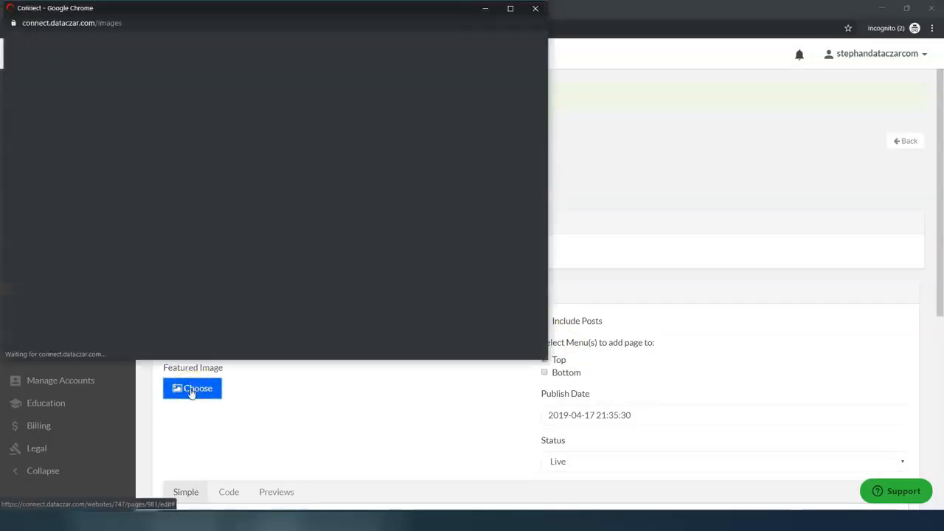
scroll(403, 211, "down", 10)
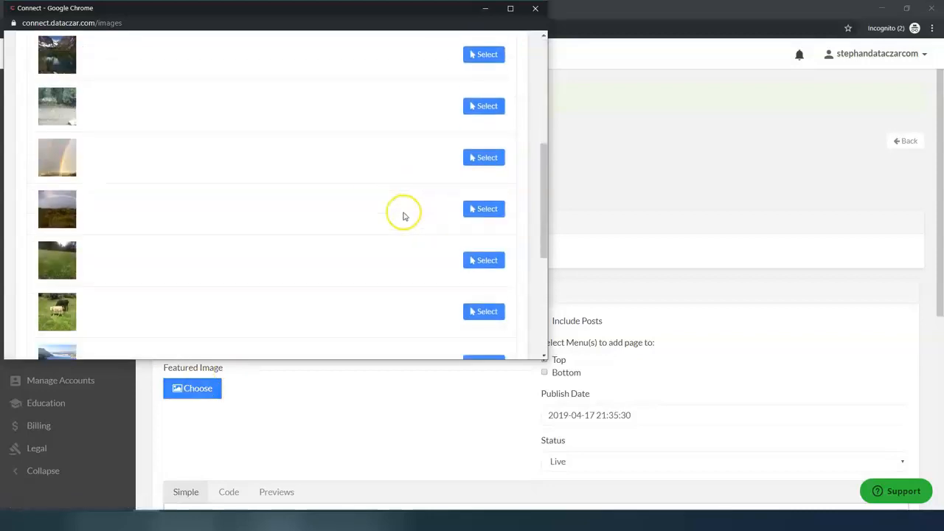
left_click(487, 227)
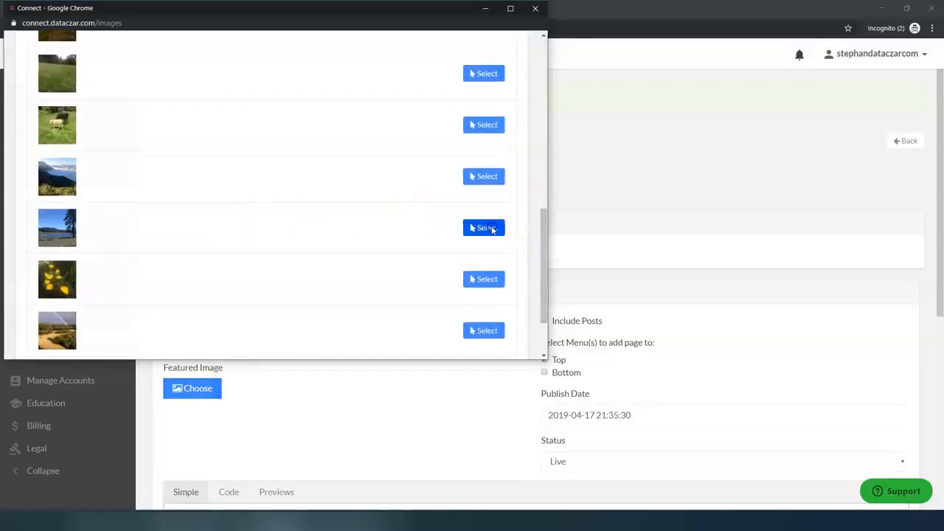
scroll(377, 295, "down", 5)
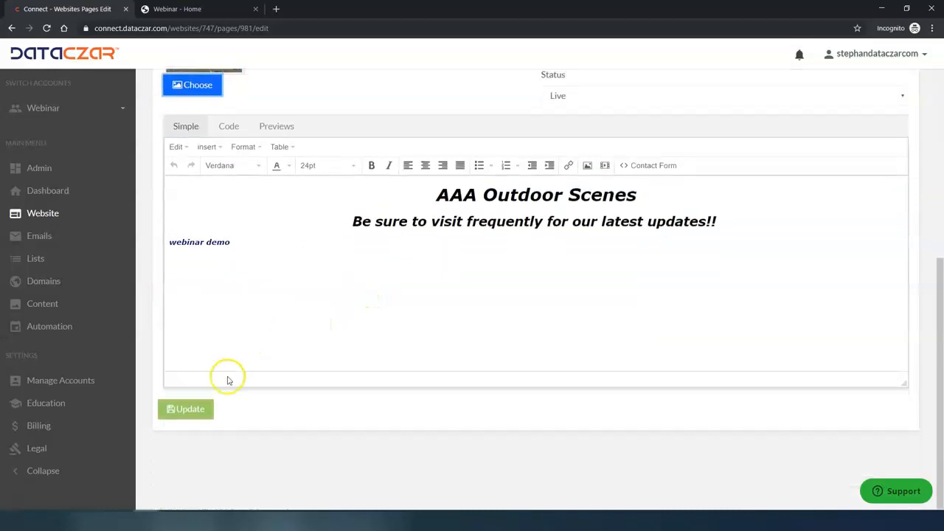
left_click(203, 412)
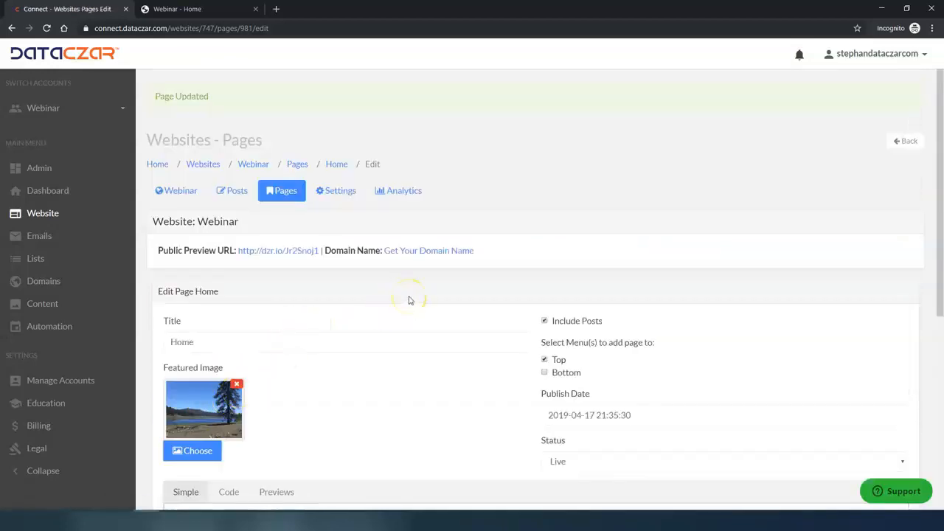
View the live Home page and the Home 2 page to compare the featured-image layout with and without posts.
key("ctrl+Tab")
left_click(457, 158)
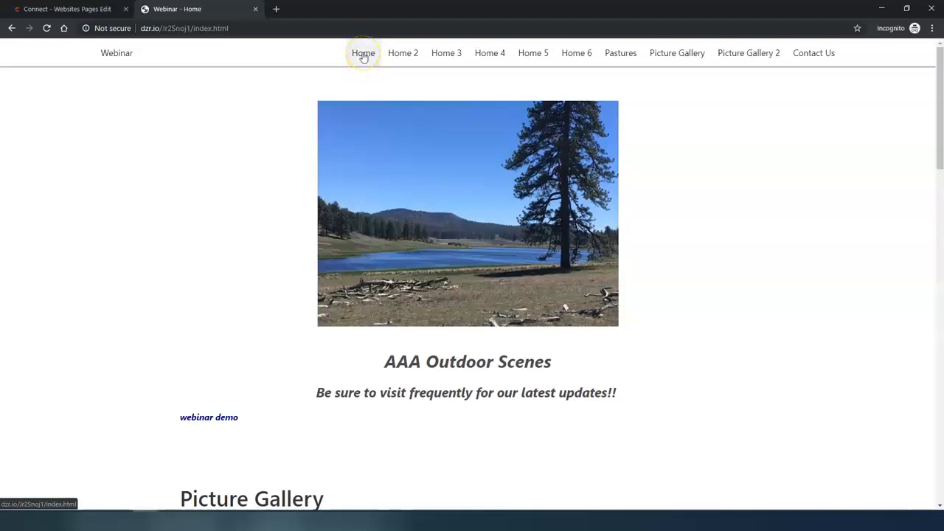
left_click(408, 53)
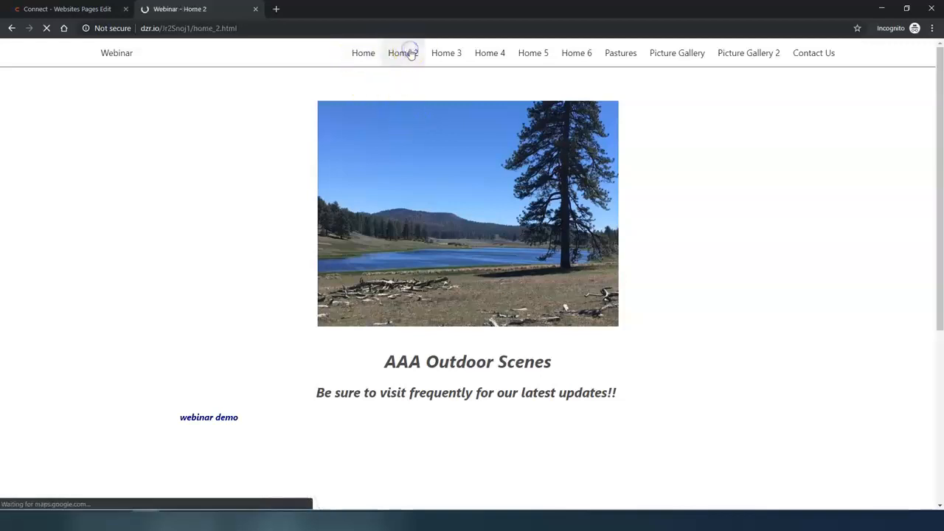
scroll(432, 216, "down", 2)
scroll(421, 147, "up", 2)
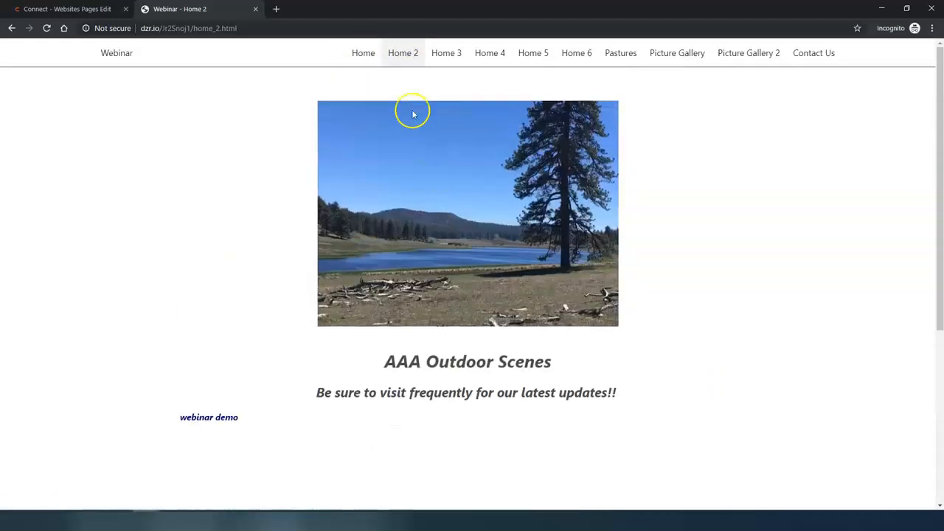
View the Home 3 and Home 4 pages to compare the in-content photo layout with and without posts.
left_click(446, 54)
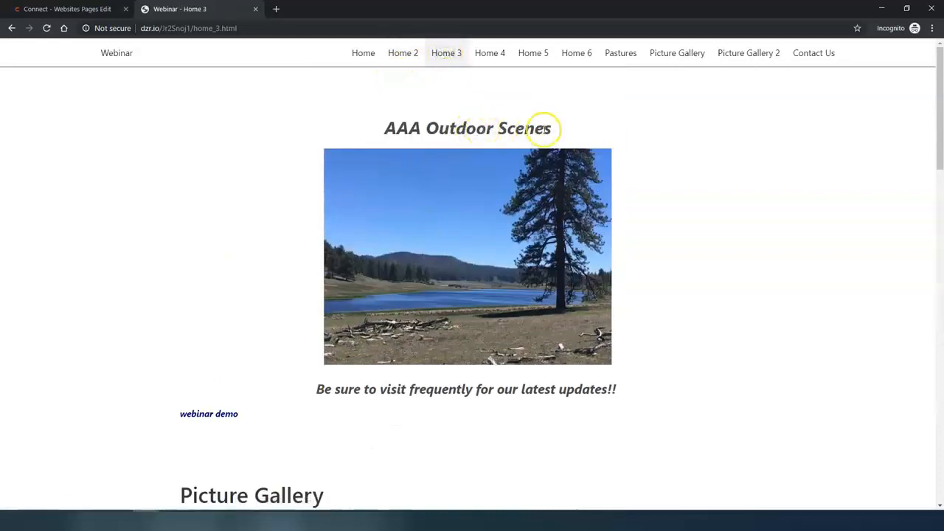
scroll(407, 435, "down", 3)
scroll(401, 410, "up", 3)
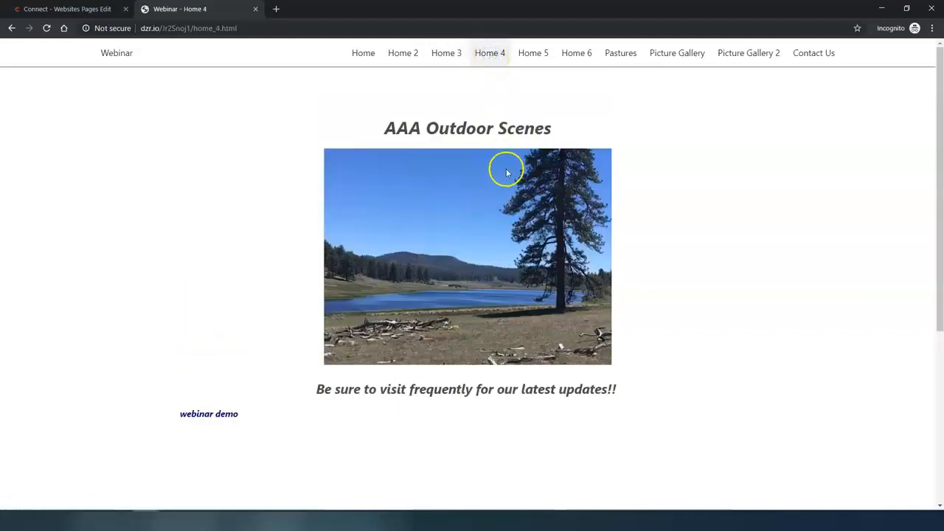
scroll(506, 173, "down", 3)
scroll(506, 177, "up", 3)
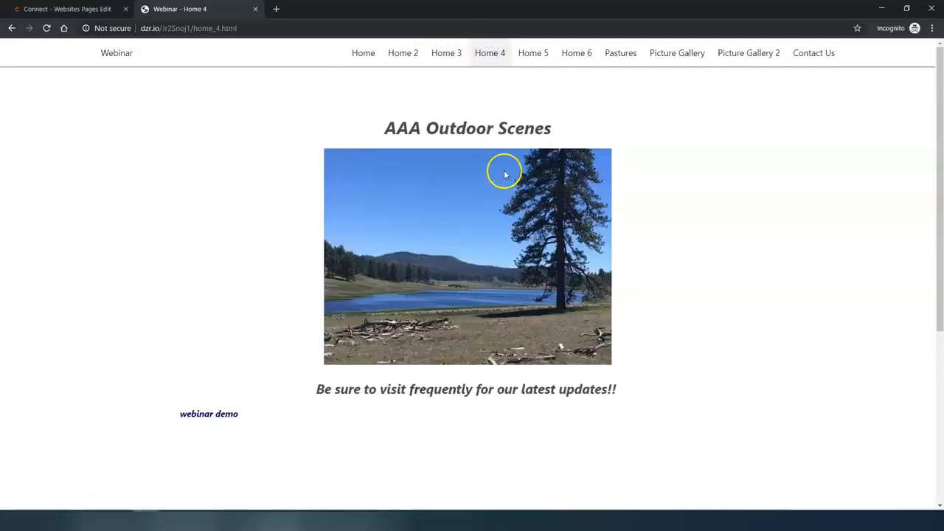
View the Home 5 and Home 6 pages to compare the text-only layout with and without posts.
left_click(533, 53)
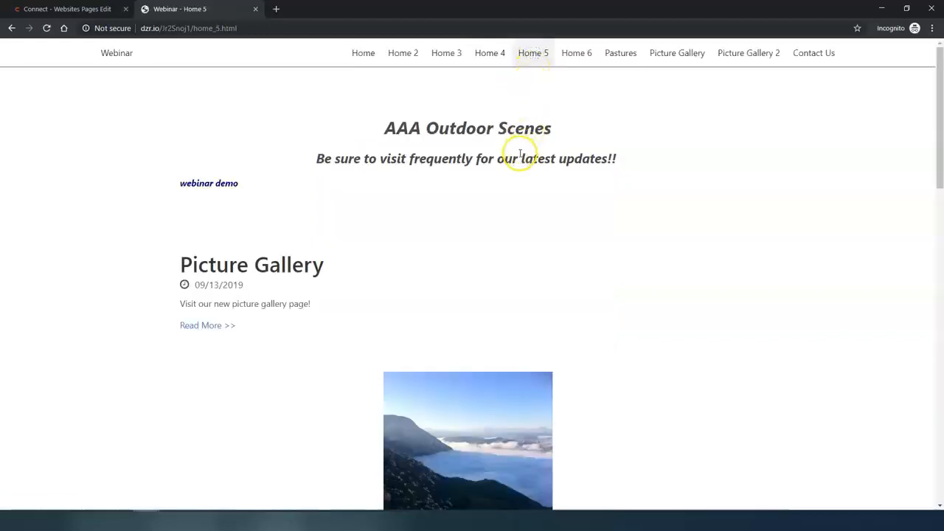
scroll(498, 208, "down", 1)
scroll(499, 208, "down", 3)
scroll(497, 204, "up", 3)
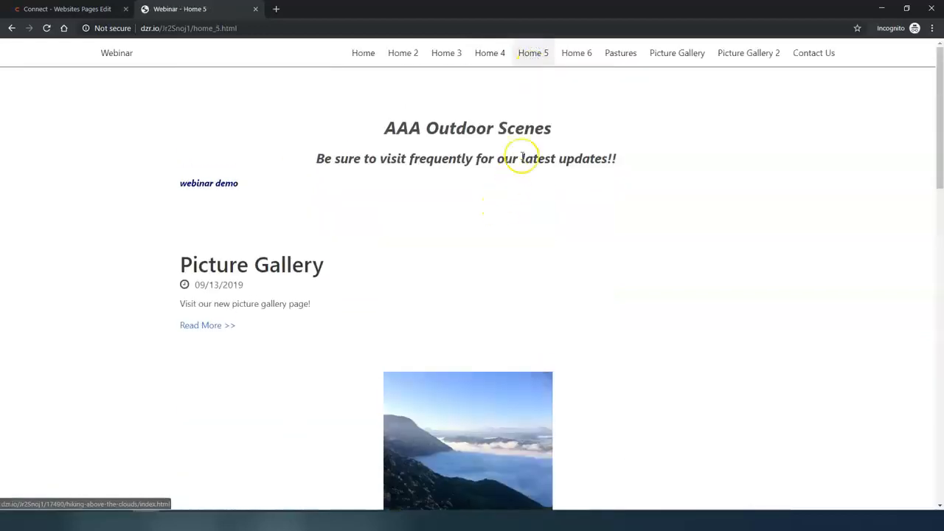
left_click(574, 53)
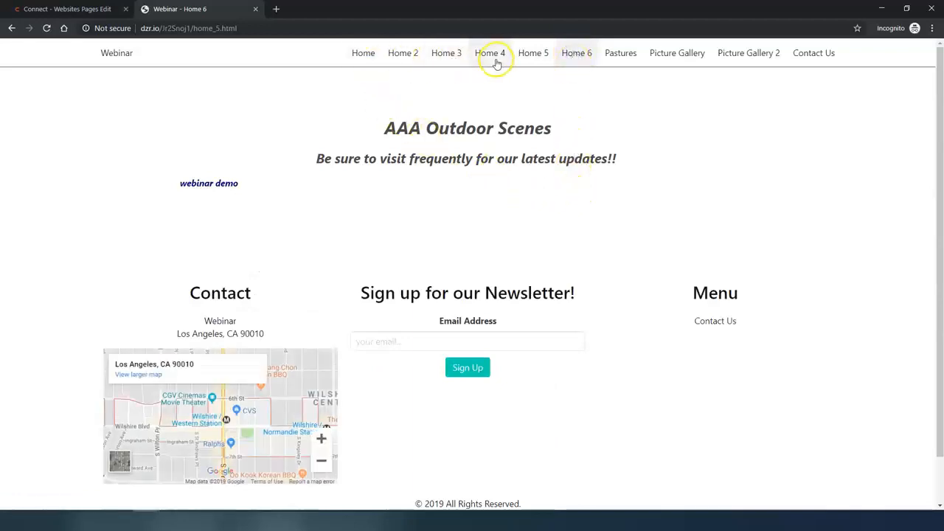
Return to the live Home page, switch back to the page editor, and open the account's Dashboard.
left_click(364, 54)
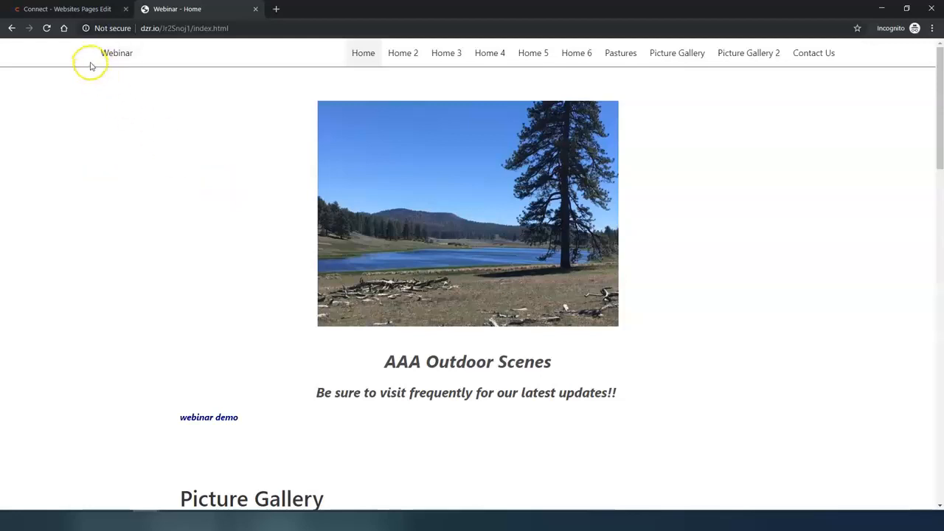
left_click(83, 9)
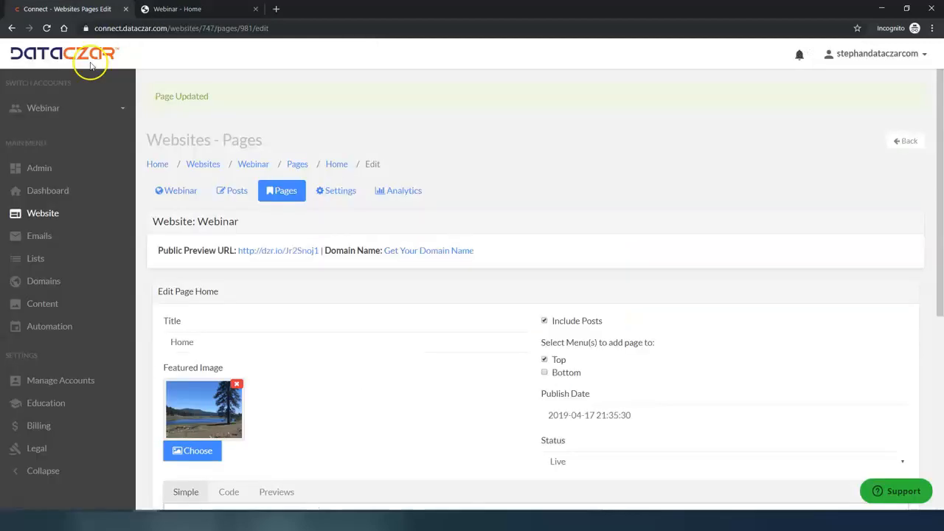
left_click(49, 191)
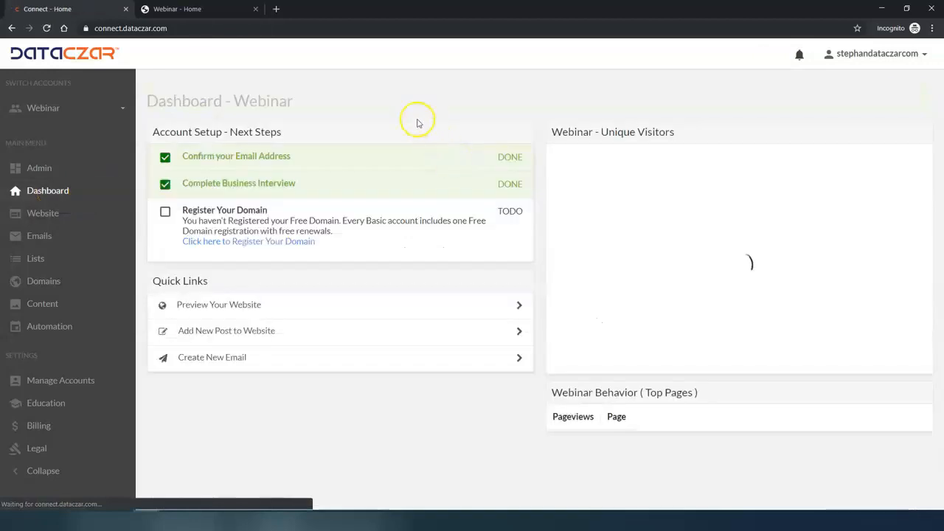